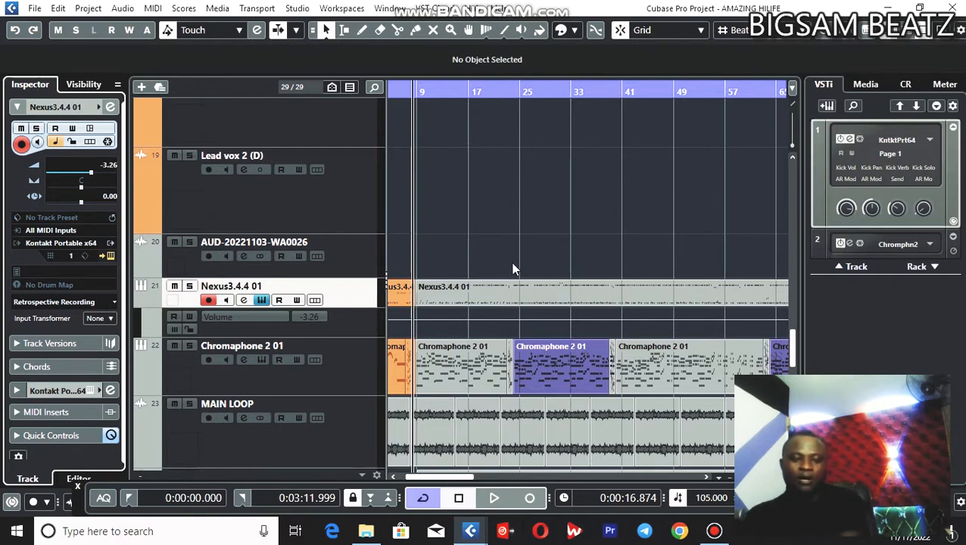
Step: Solo the Nexus3.4.4 01 track and audition it from around bar 9
scroll(446, 326, down, 2)
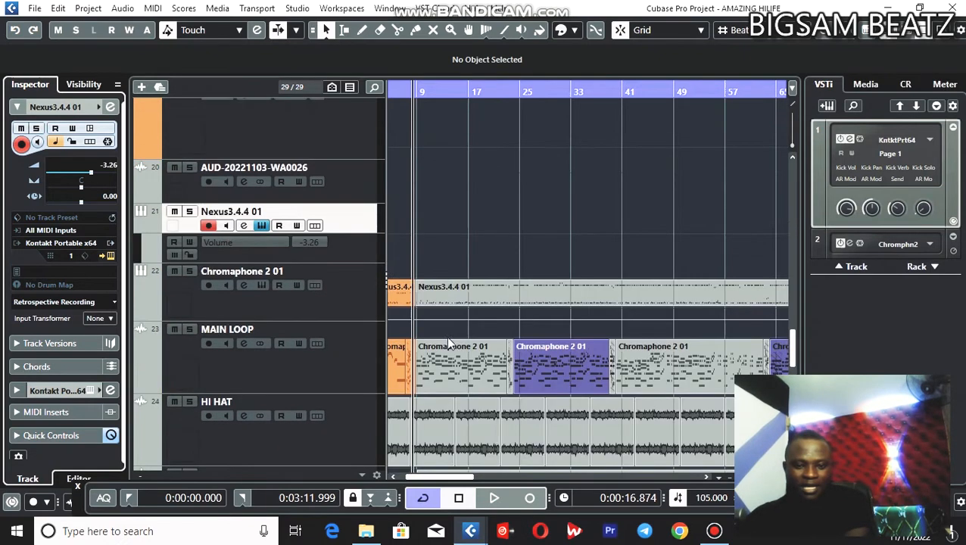
drag(418, 91, 428, 116)
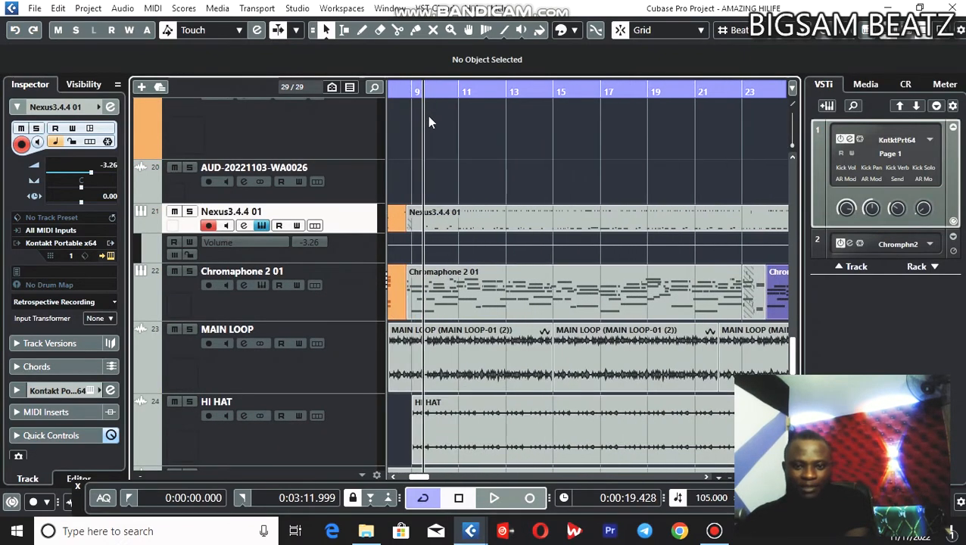
click(190, 212)
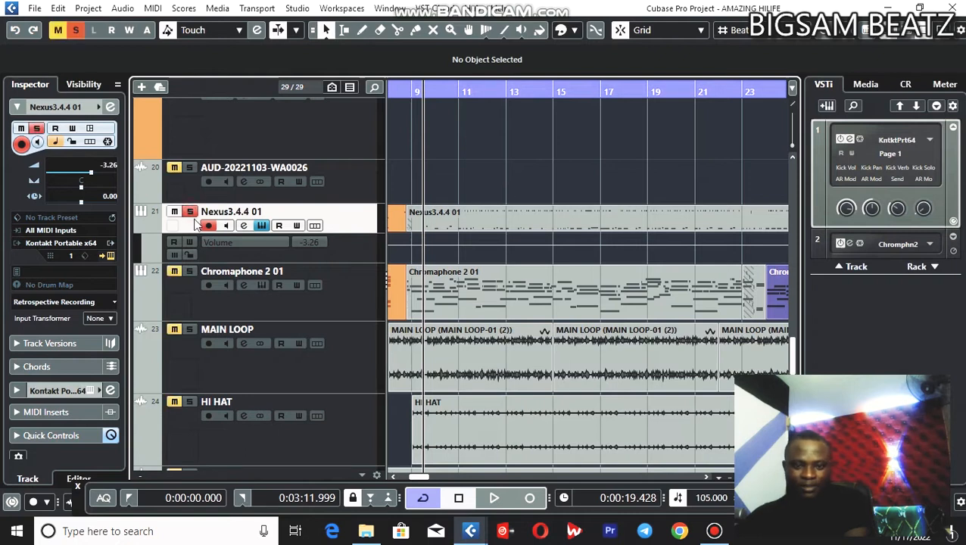
drag(428, 97, 419, 103)
key(space)
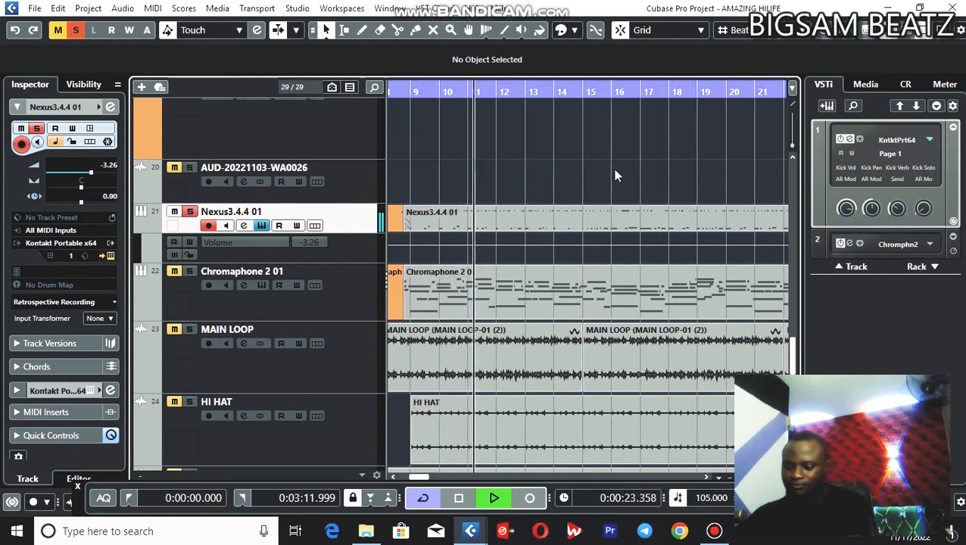
key(space)
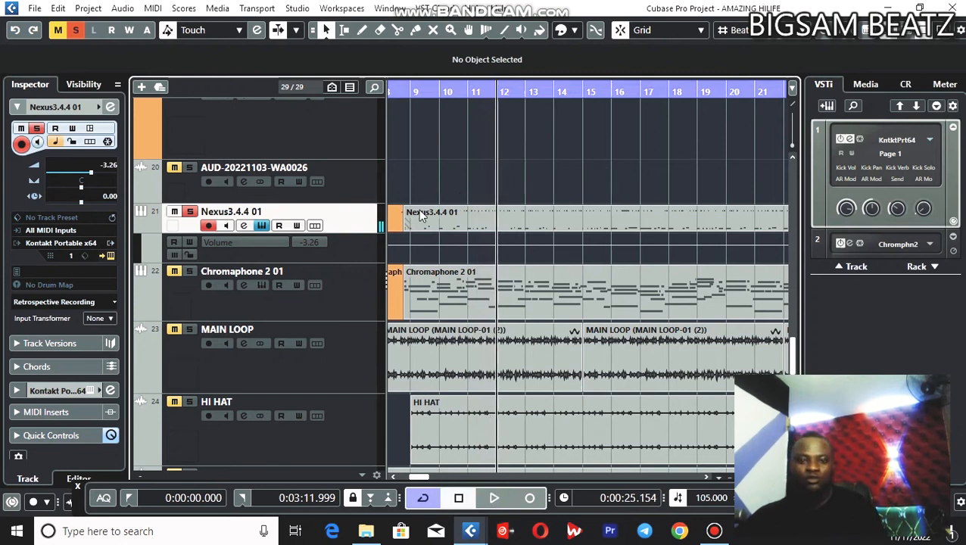
drag(957, 166, 241, 34)
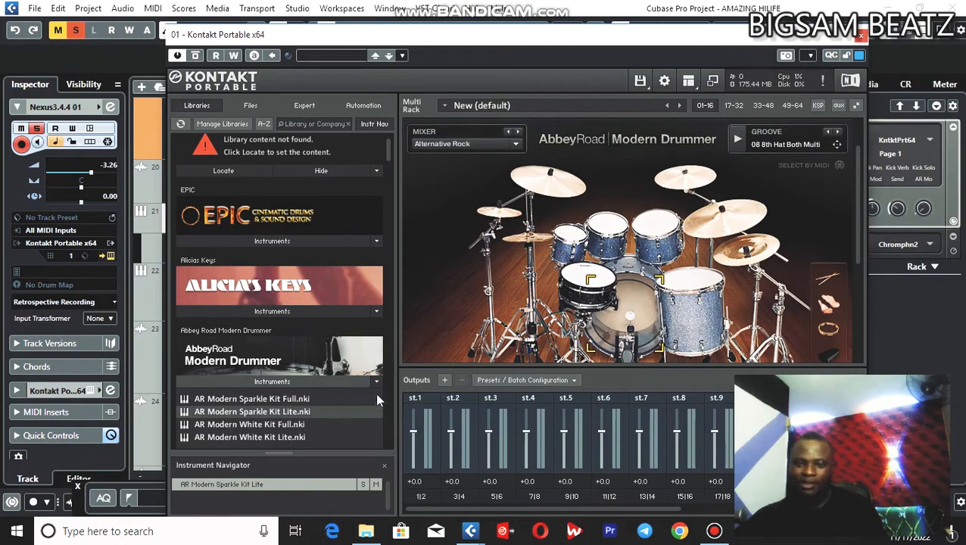
drag(598, 34, 550, 25)
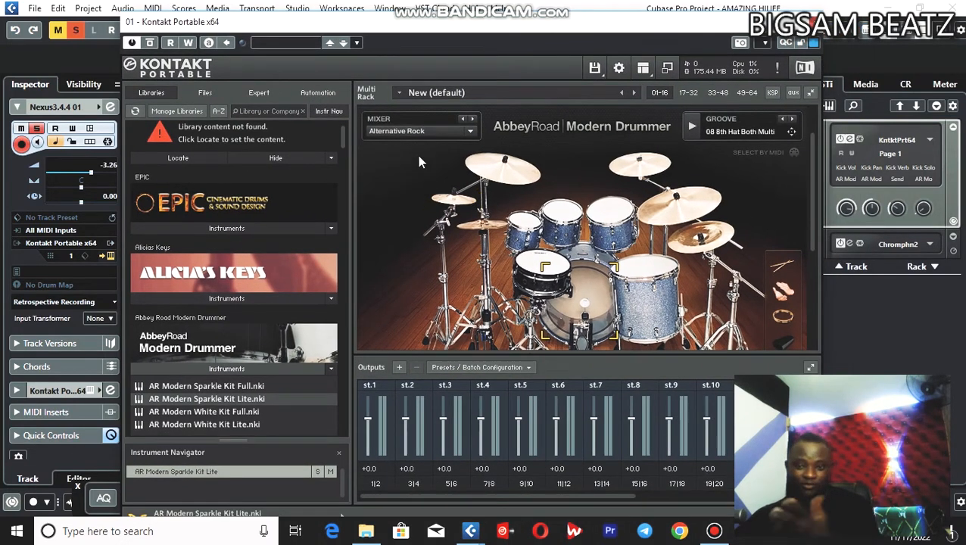
drag(478, 32, 525, 36)
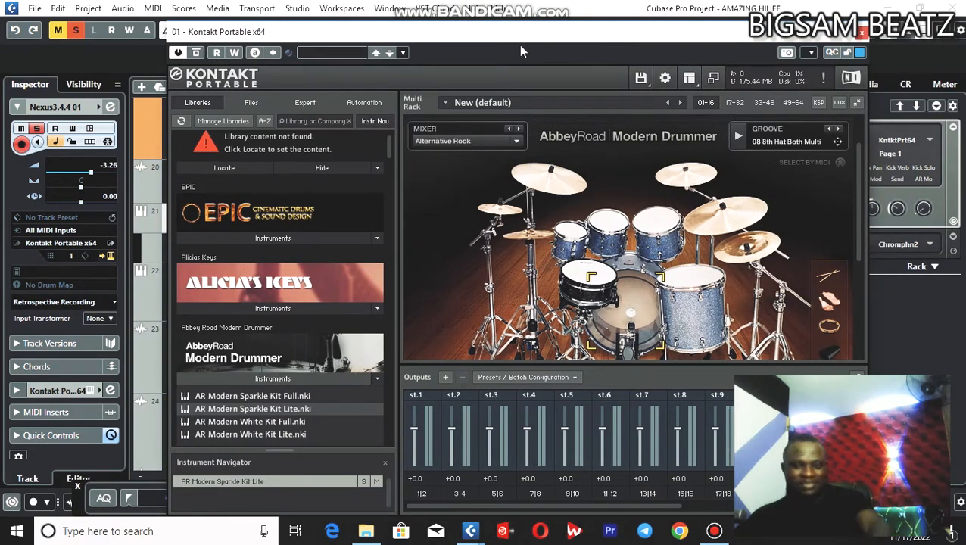
click(862, 33)
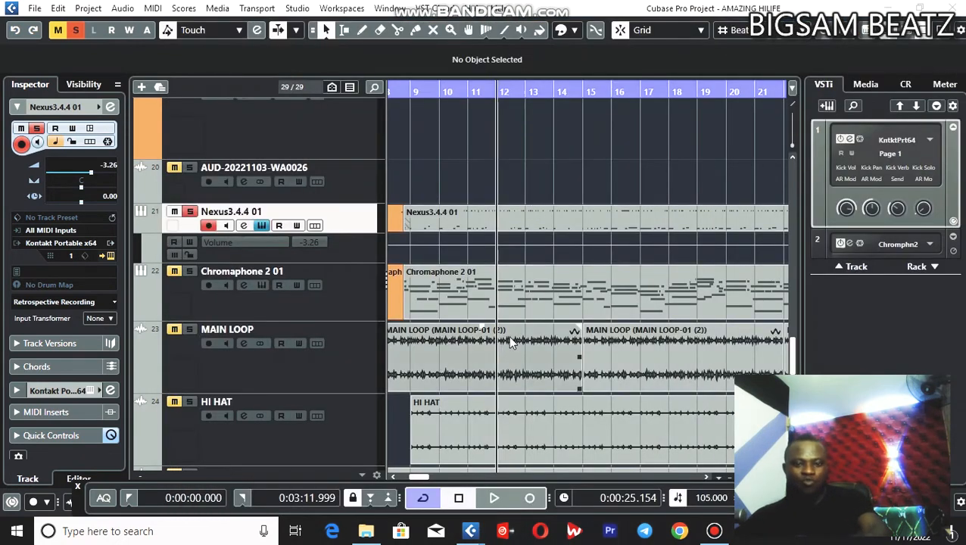
Step: Examine Kontakt's options for adding output channels without creating any
scroll(522, 322, up, 2)
scroll(526, 312, down, 4)
scroll(526, 319, up, 6)
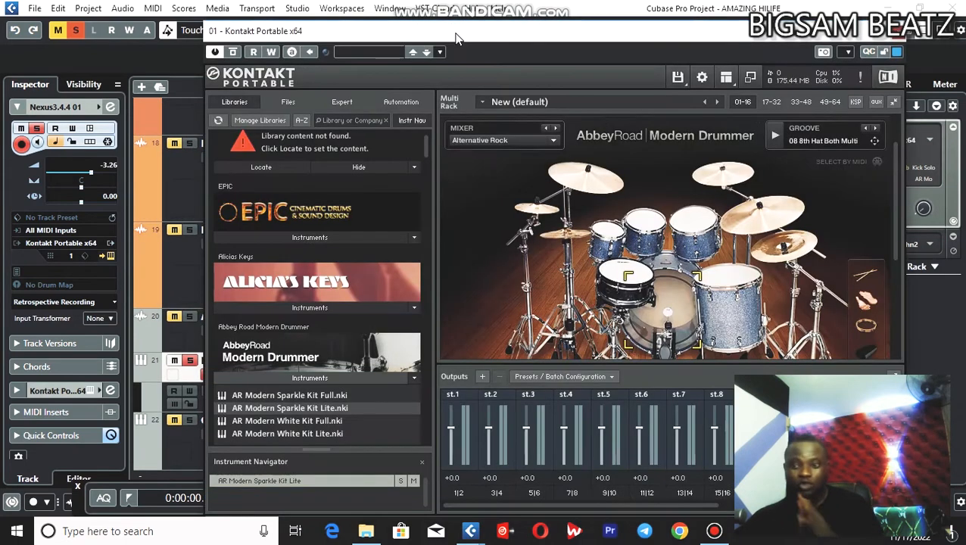
drag(457, 38, 415, 37)
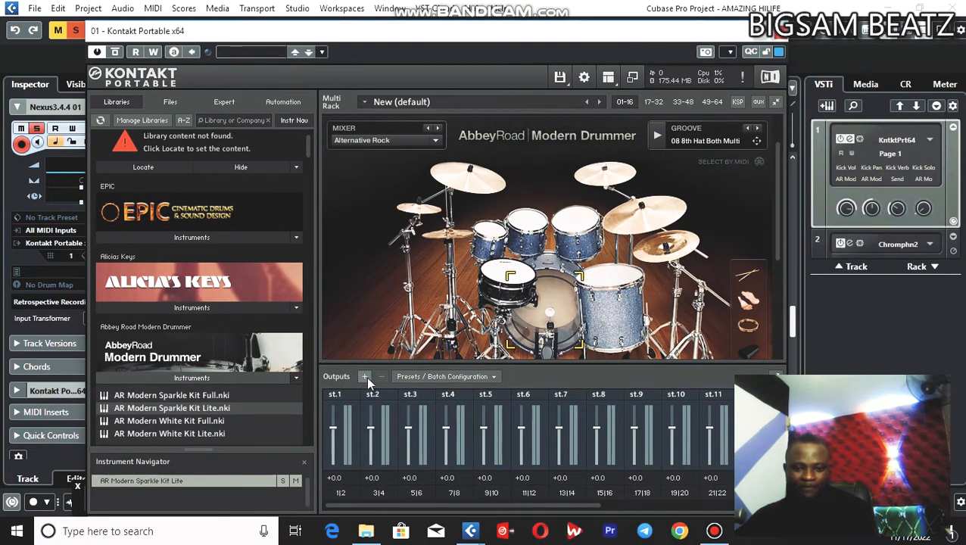
click(365, 377)
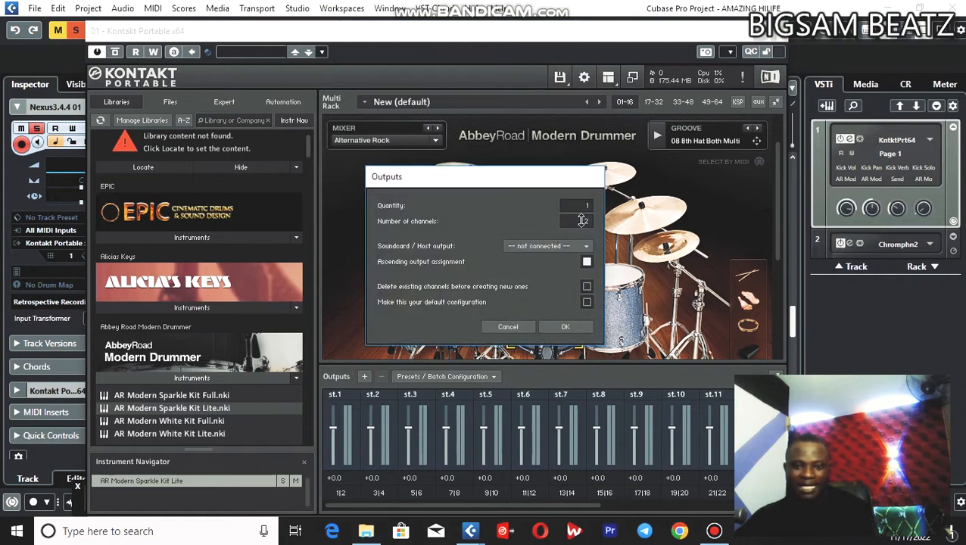
drag(460, 188, 432, 196)
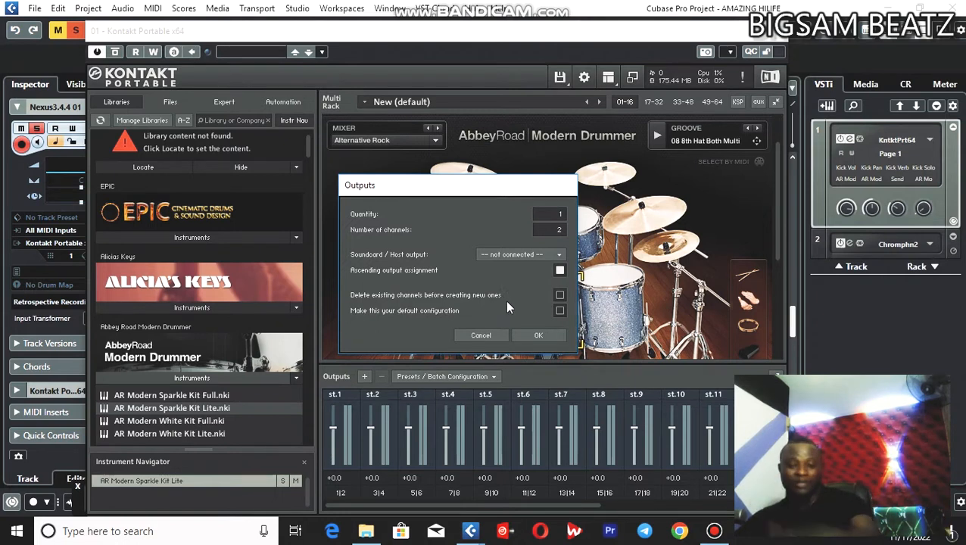
click(481, 336)
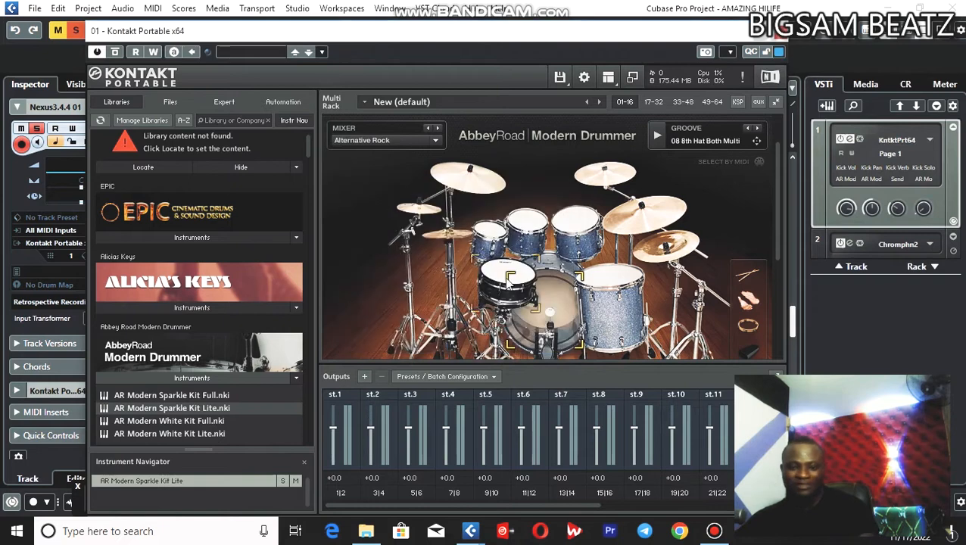
drag(444, 32, 446, 34)
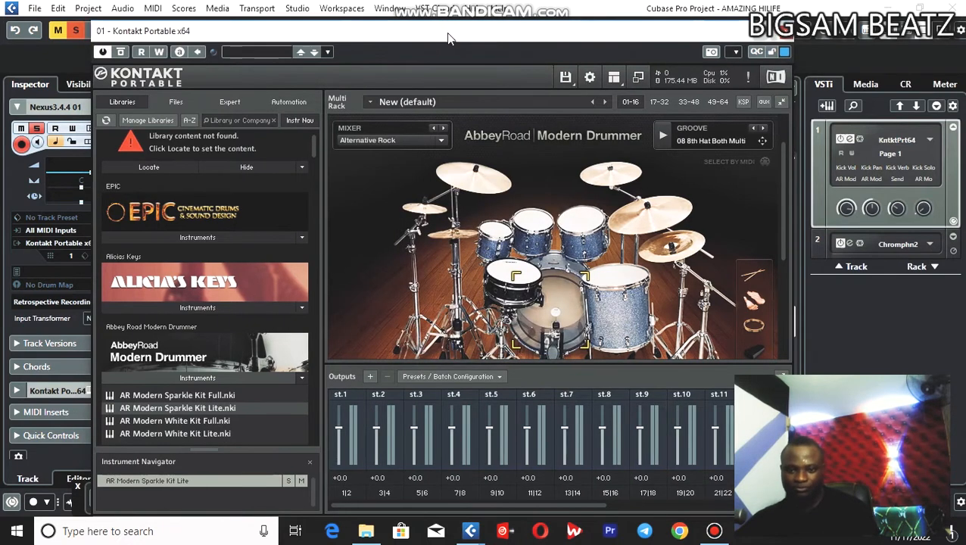
scroll(531, 197, down, 2)
double_click(530, 190)
scroll(473, 143, up, 2)
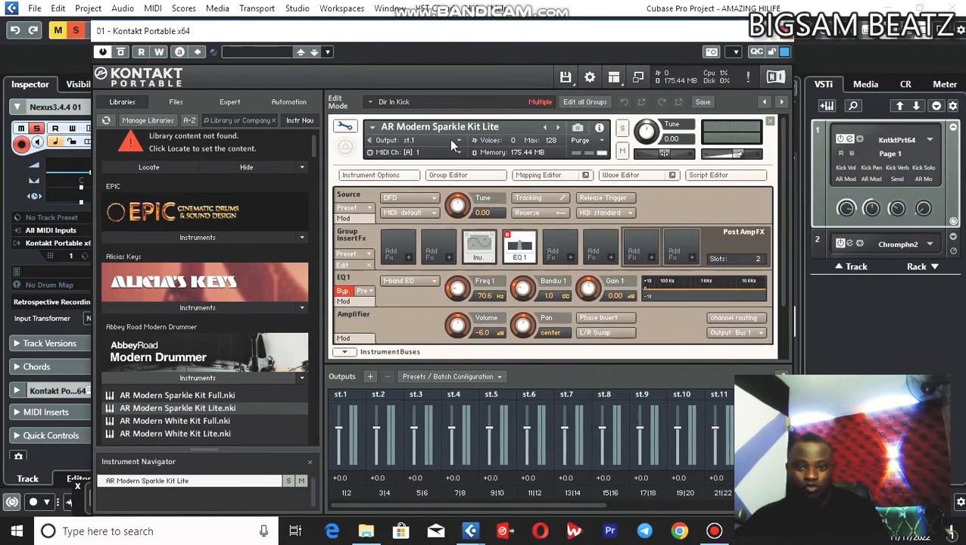
click(345, 130)
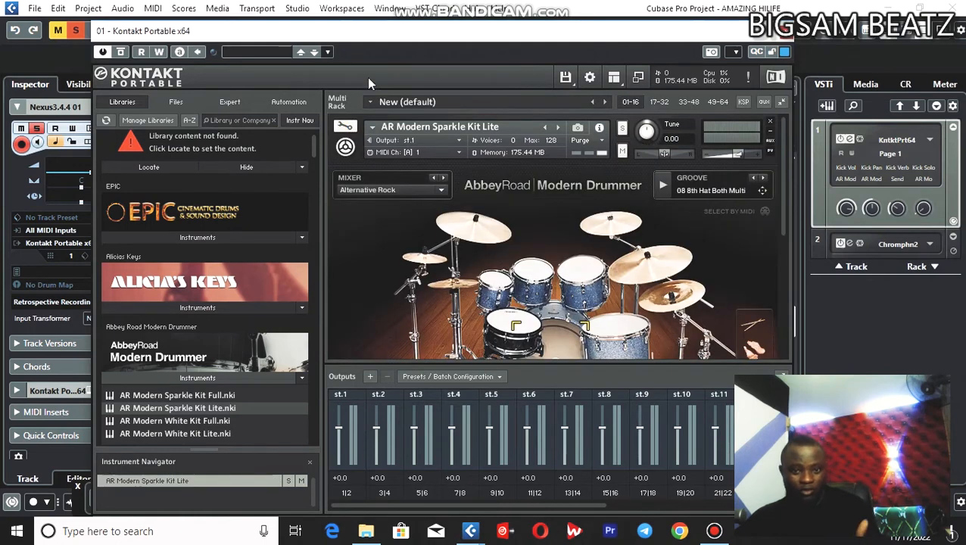
Step: Open the AR Modern Sparkle Kit Lite instrument for editing and expand its Instrument Buses section
drag(371, 33, 404, 17)
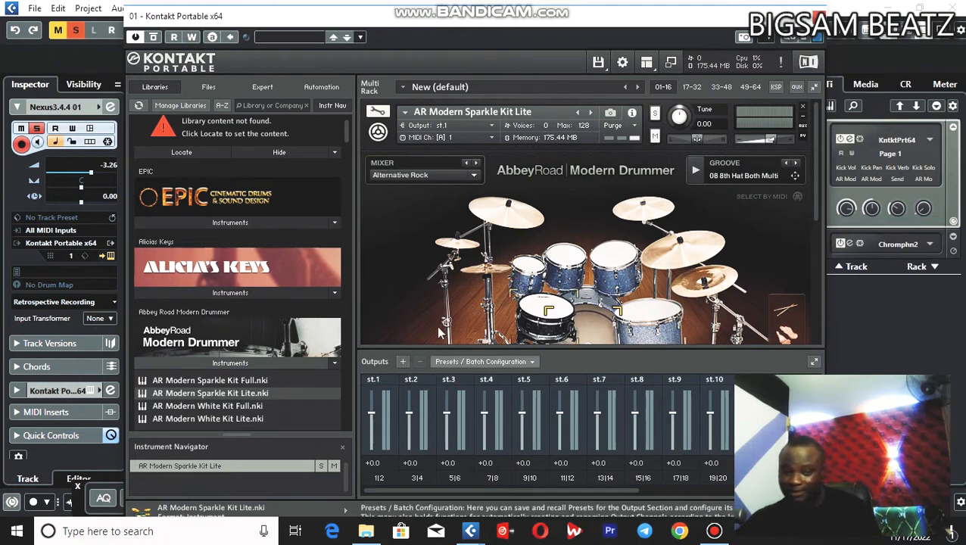
click(377, 111)
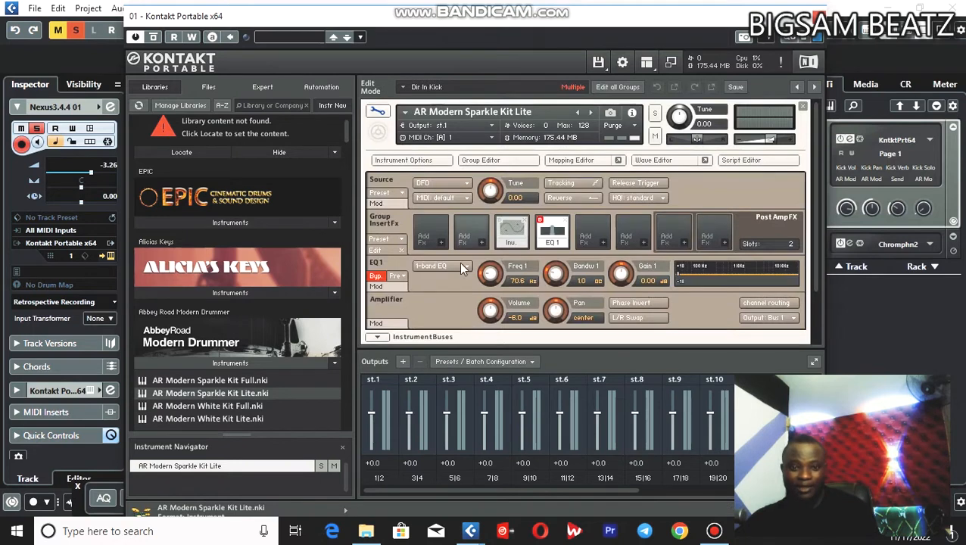
scroll(460, 273, down, 3)
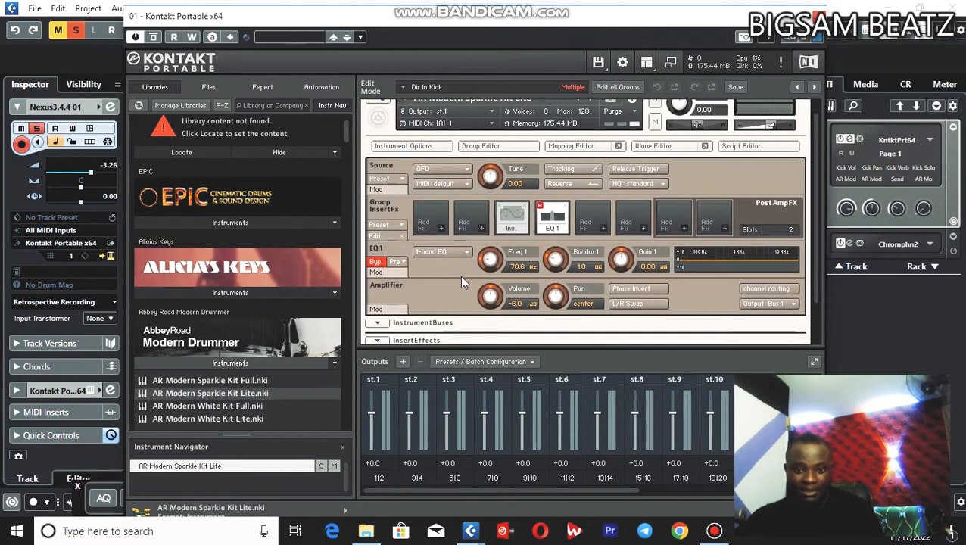
click(378, 276)
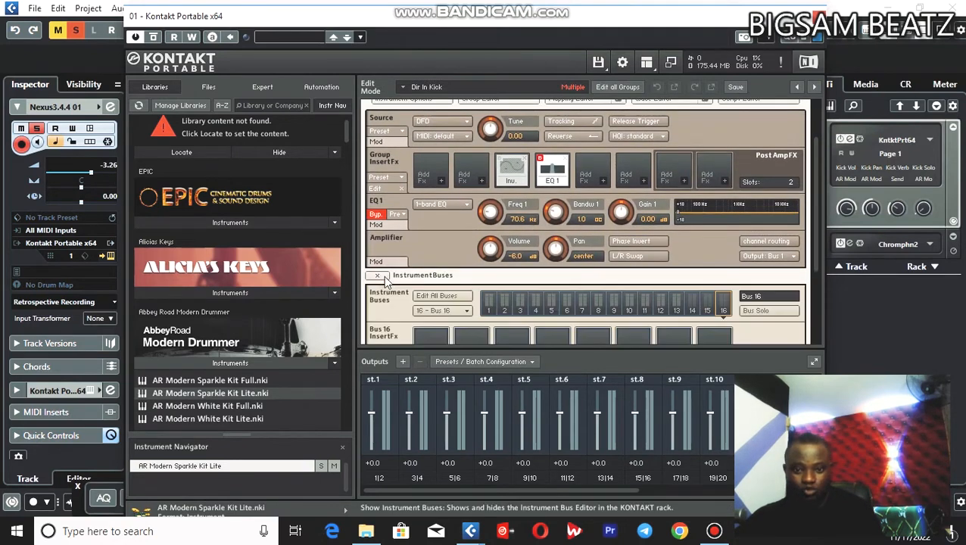
scroll(493, 305, down, 3)
scroll(506, 317, down, 2)
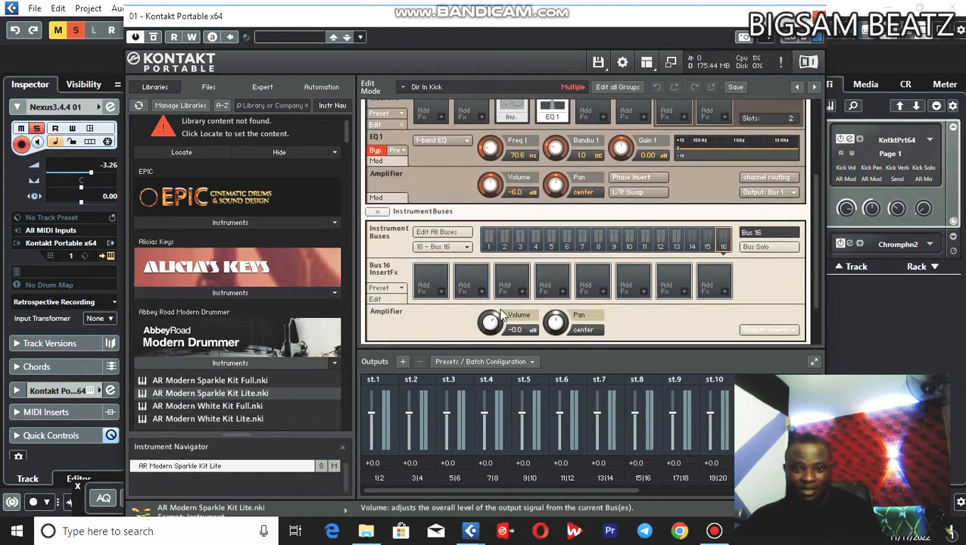
scroll(490, 301, down, 2)
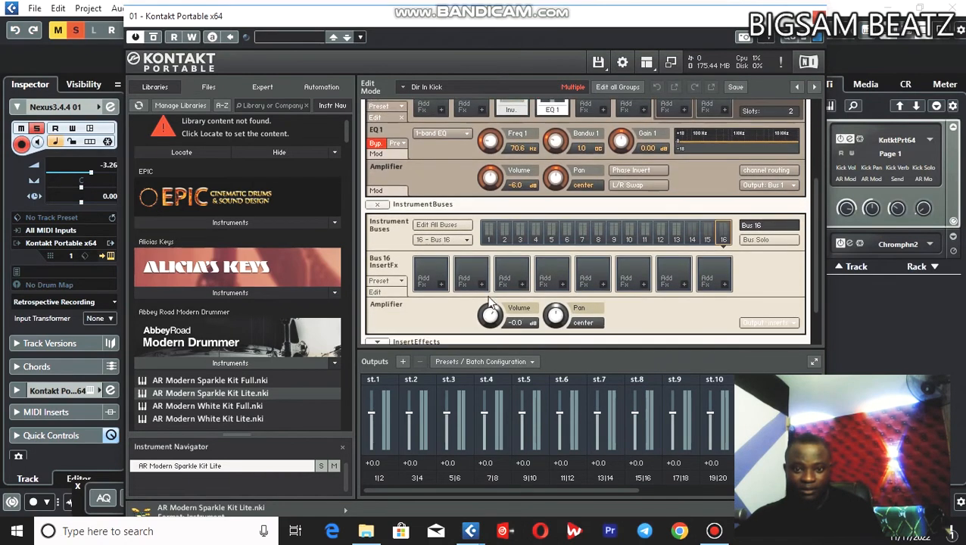
Step: Route instrument Bus 1 of the drum kit to output st.2
click(491, 229)
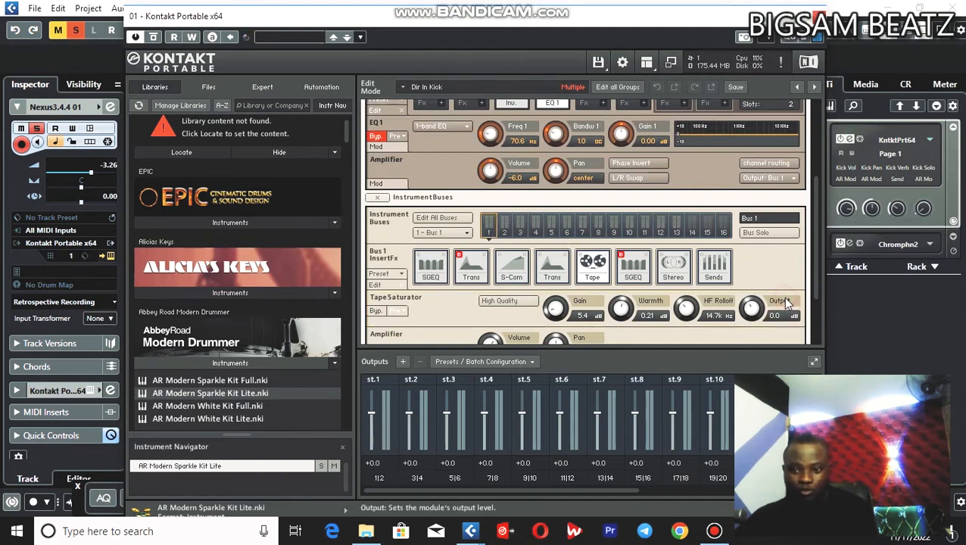
scroll(780, 295, down, 3)
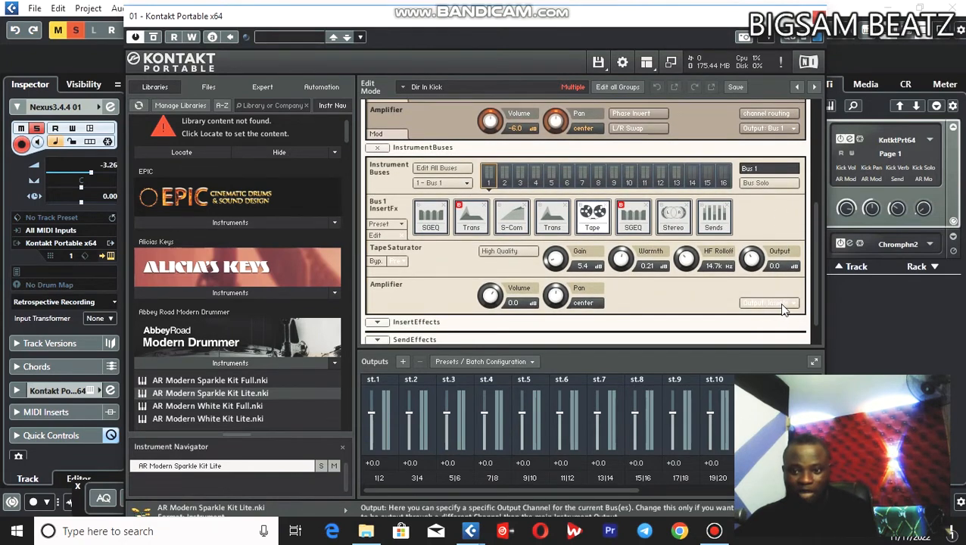
click(784, 304)
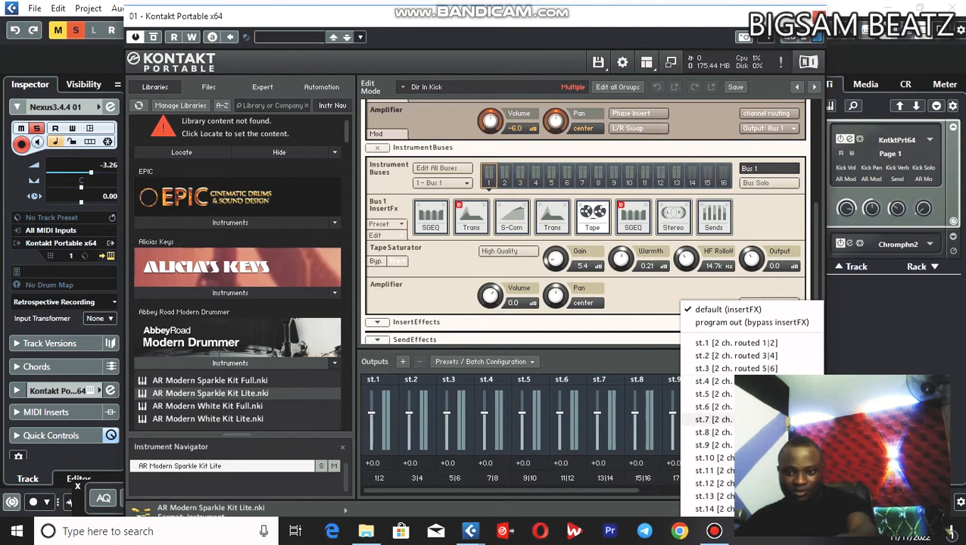
click(751, 356)
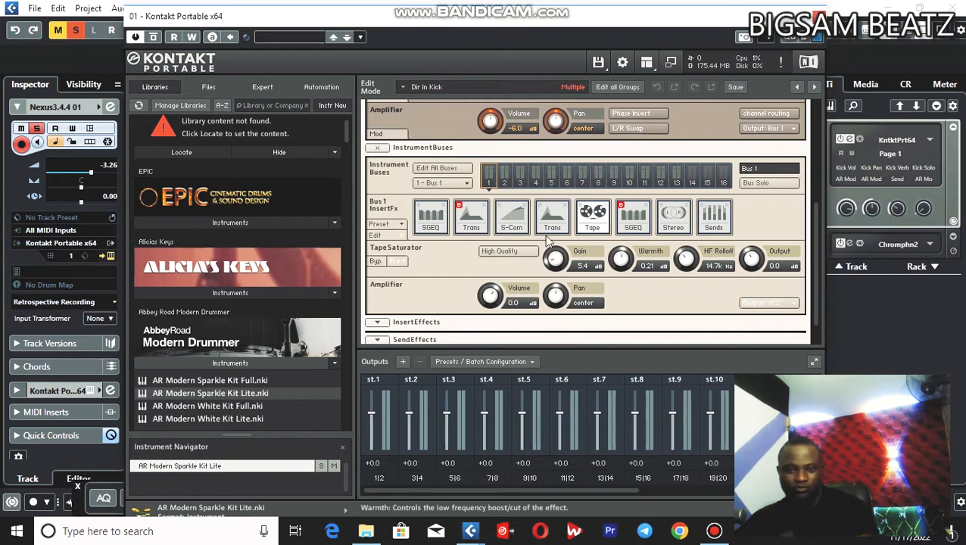
Step: Route instrument Bus 2 of the drum kit to output st.3
click(504, 176)
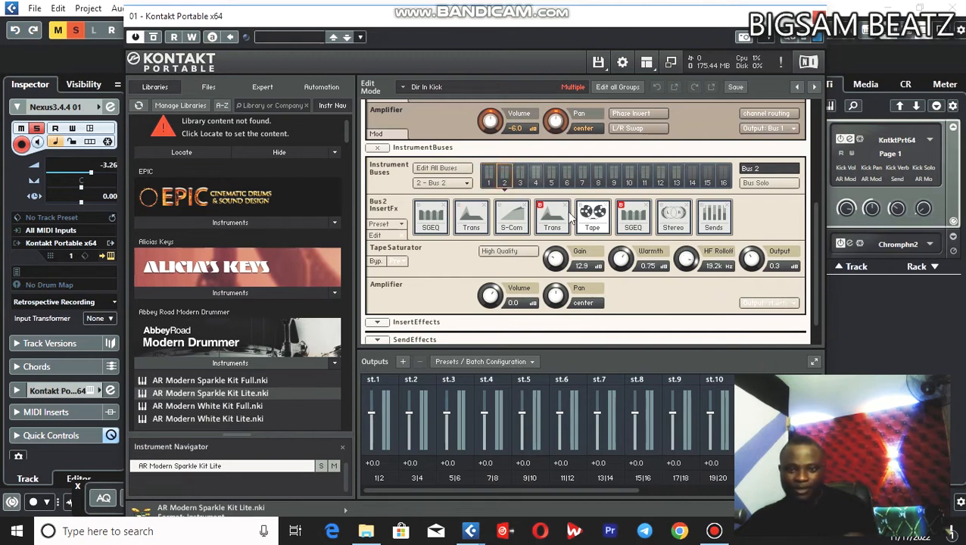
click(771, 304)
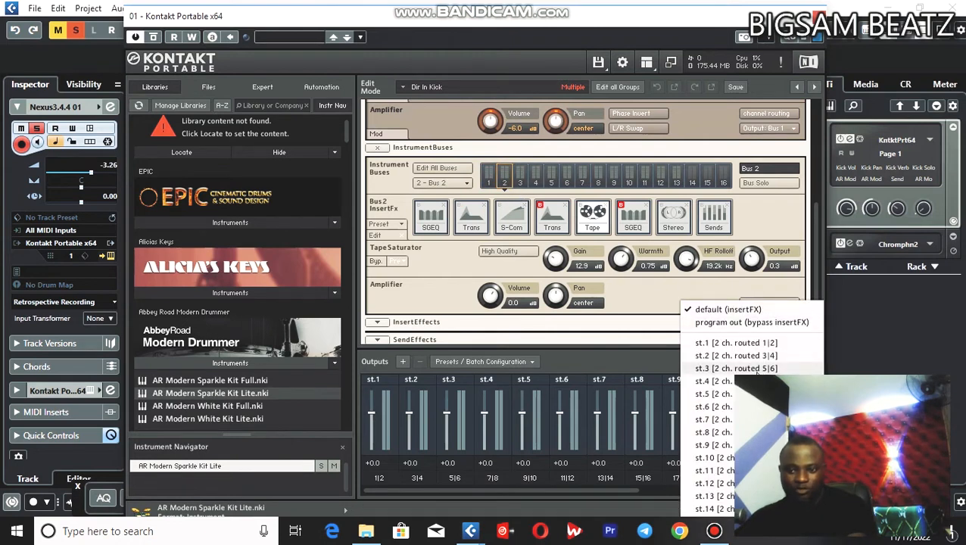
click(757, 368)
Step: Route instrument Bus 10 of the drum kit to output st.5
click(520, 177)
click(535, 177)
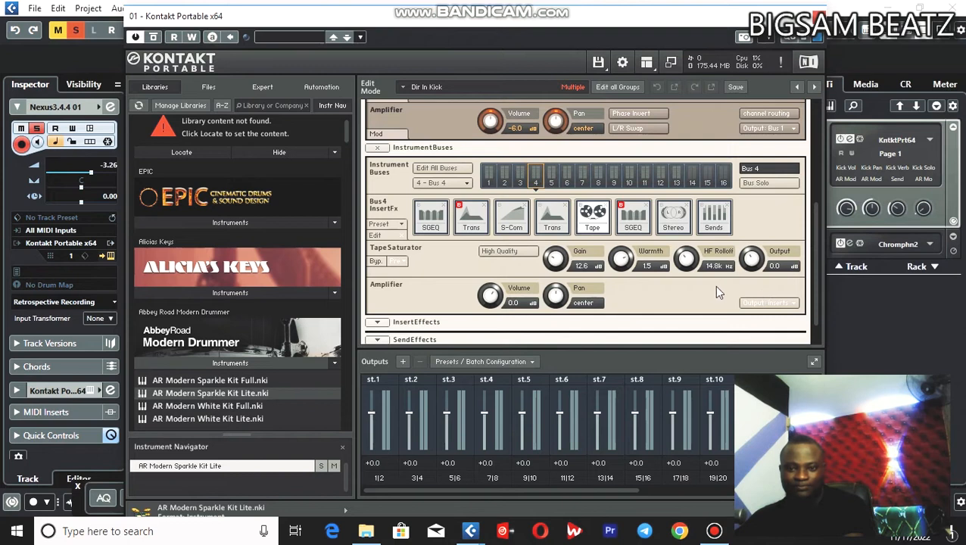
click(628, 178)
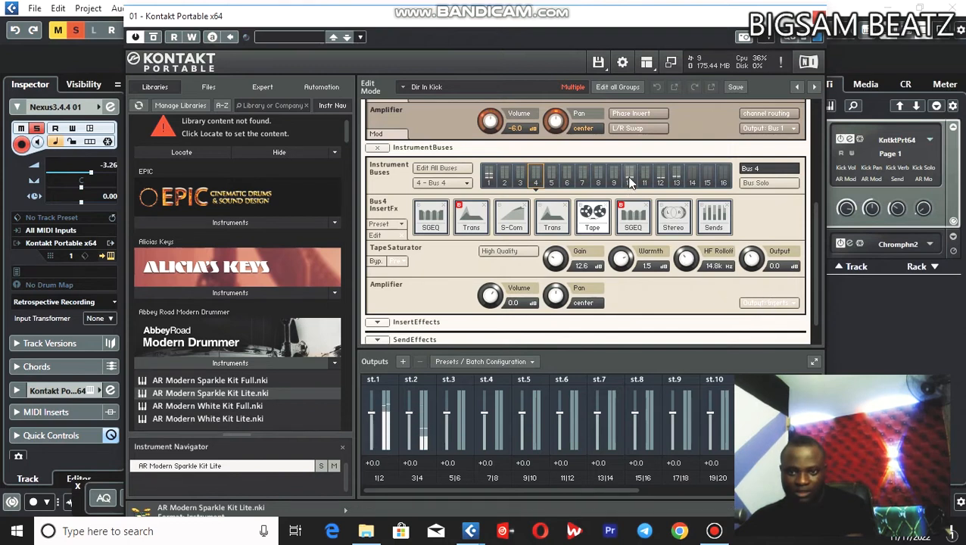
click(767, 303)
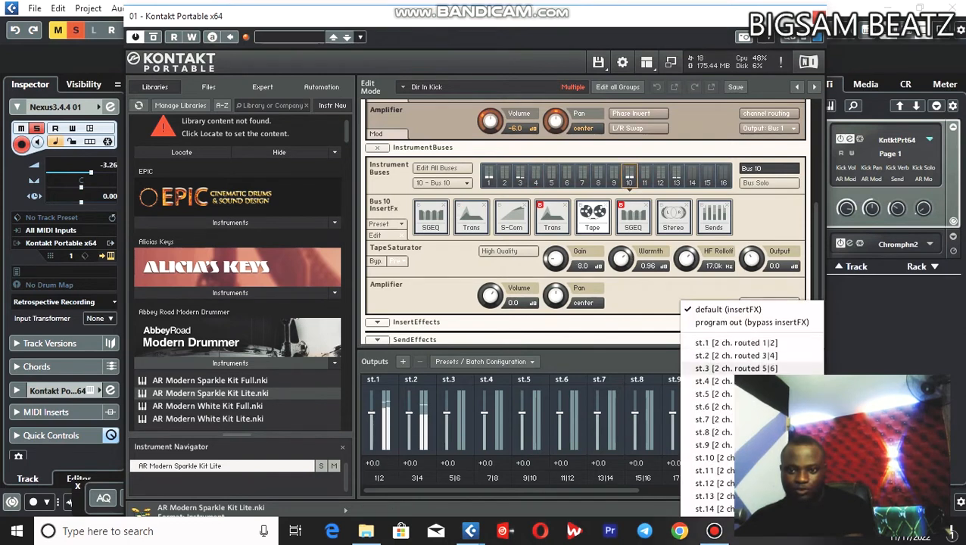
click(746, 394)
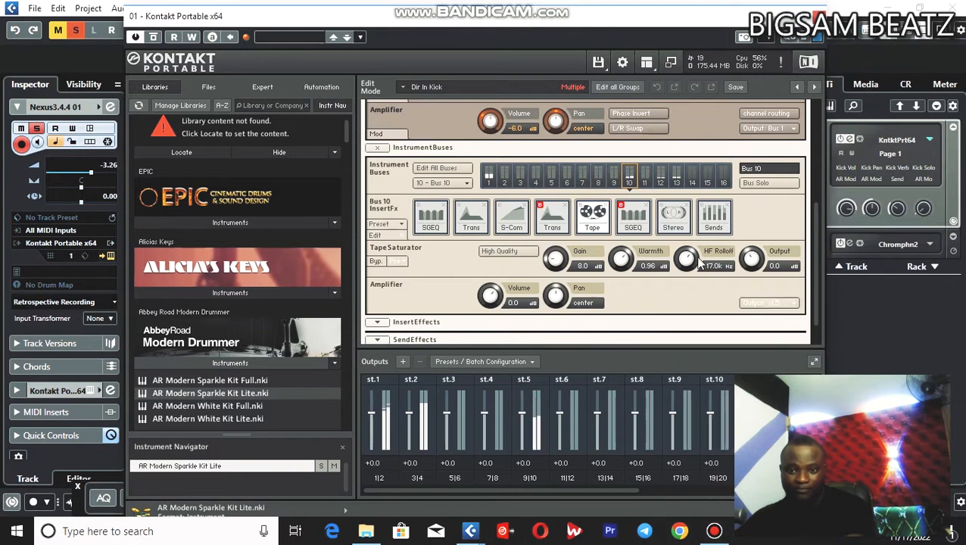
Step: Route instrument Bus 12 of the drum kit to output st.7 and close the Kontakt window
click(661, 179)
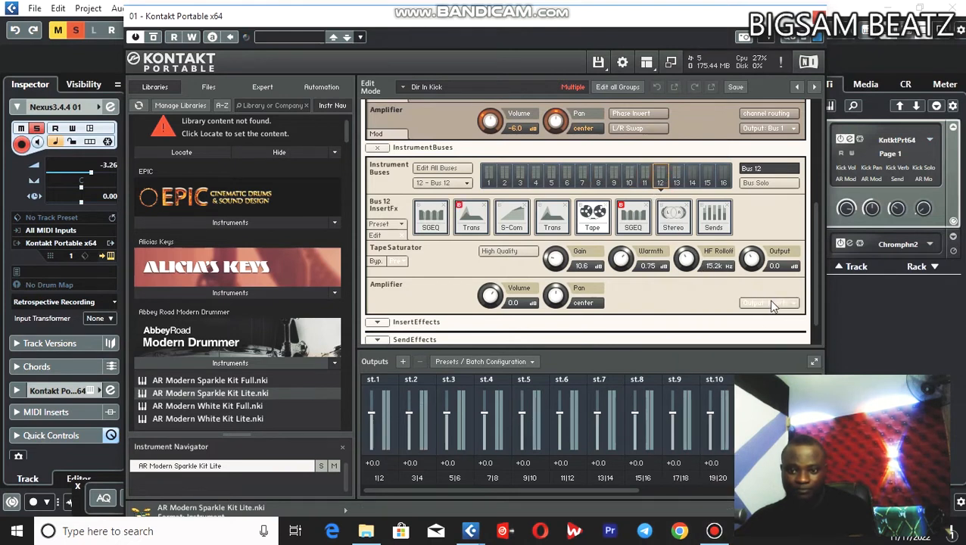
click(771, 302)
click(745, 418)
click(817, 15)
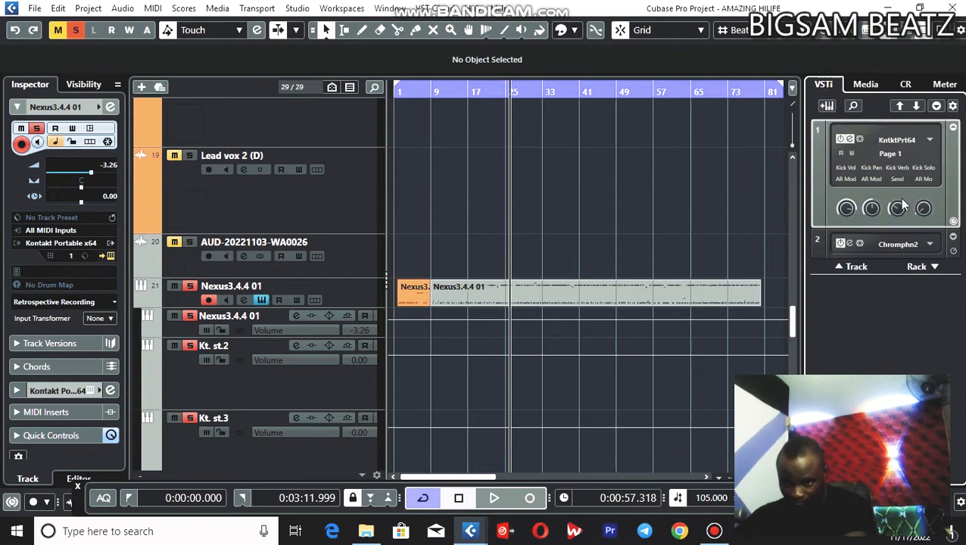
Step: Select the Nexus3.4.4 01 MIDI part and bring up the list of activatable outputs for the Kontakt instrument
click(635, 286)
click(931, 140)
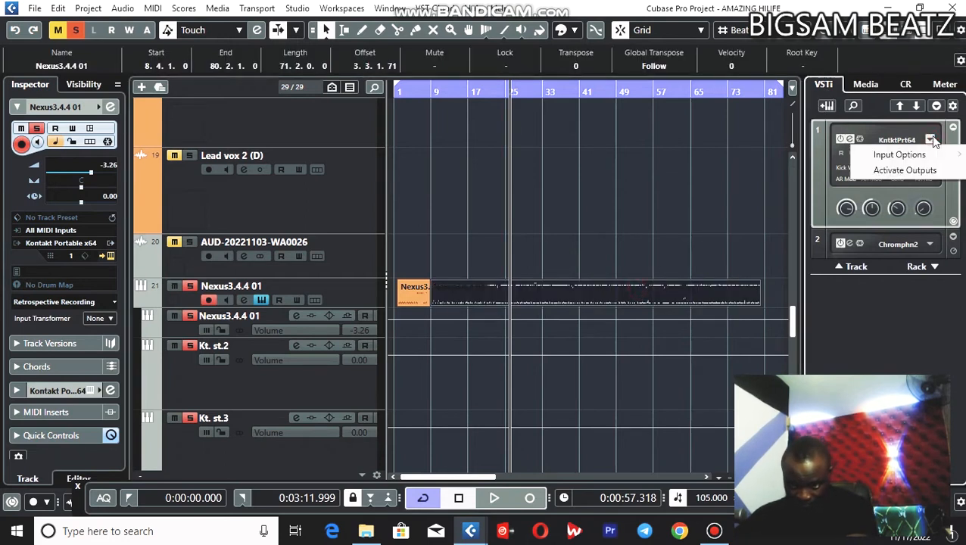
click(905, 171)
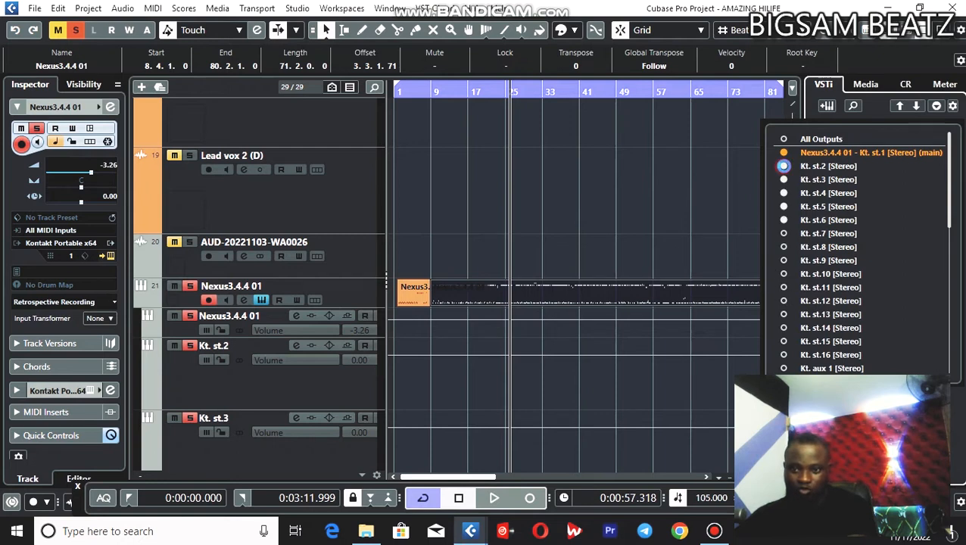
Step: Deactivate the Kontakt stereo outputs Kt. st.2 through Kt. st.6
click(784, 166)
click(784, 180)
click(784, 193)
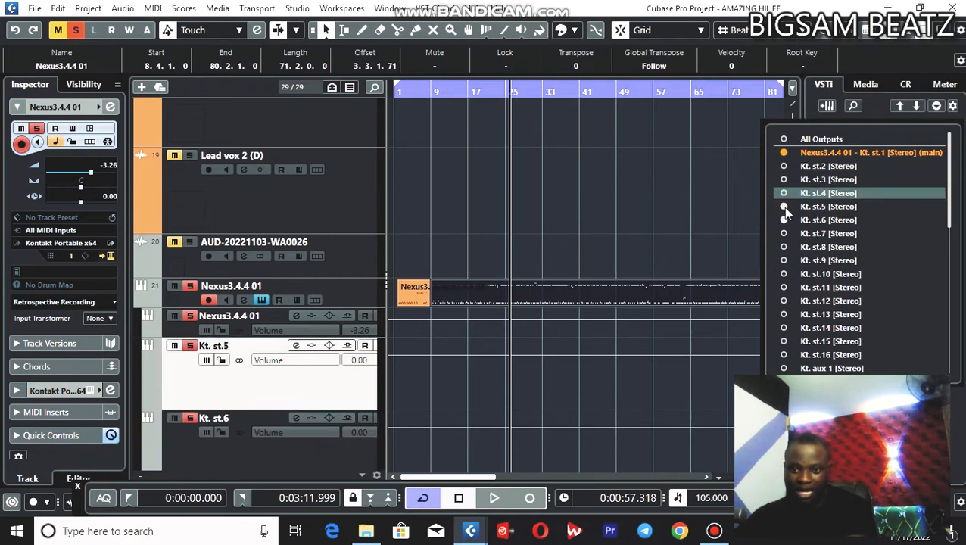
click(784, 206)
click(783, 220)
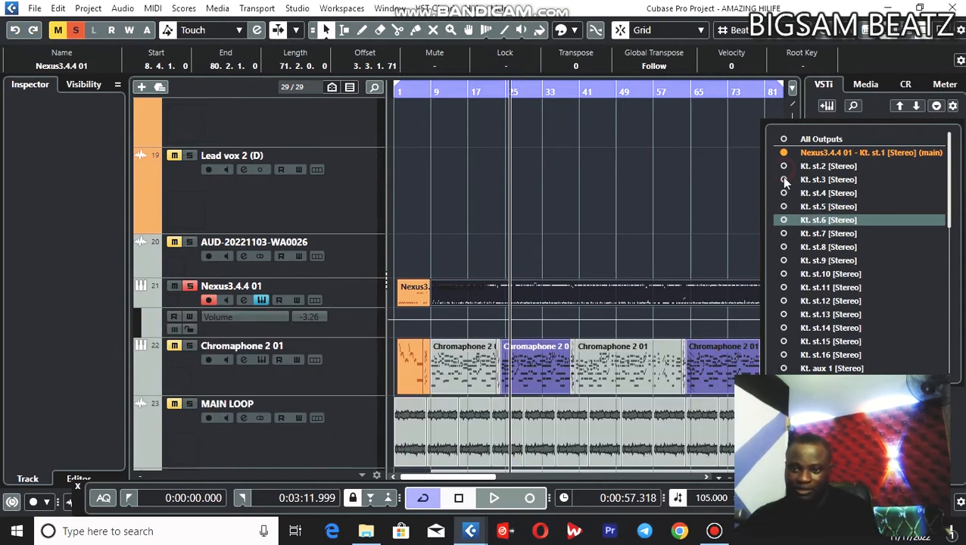
Step: Activate the Kontakt stereo outputs Kt. st.2 through Kt. st.15
click(783, 168)
click(784, 181)
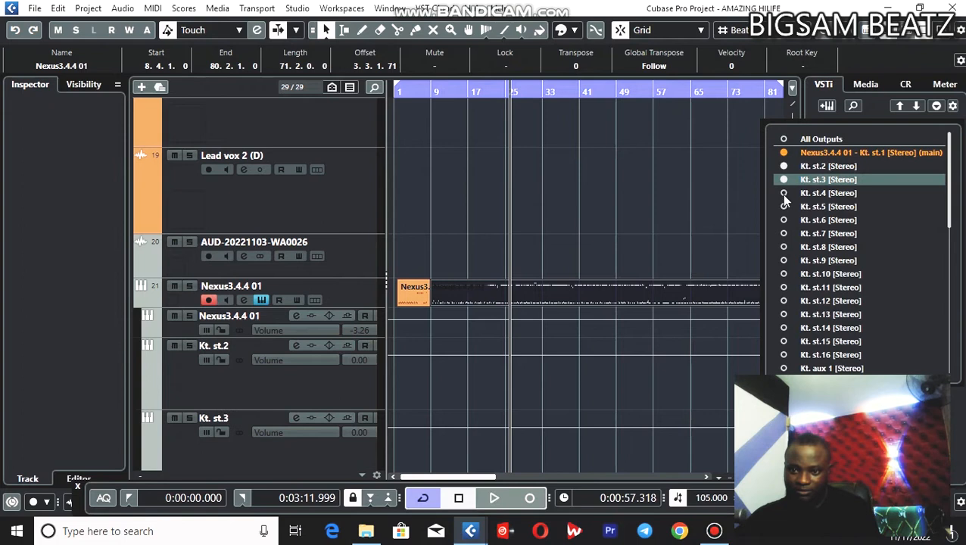
click(784, 193)
click(784, 207)
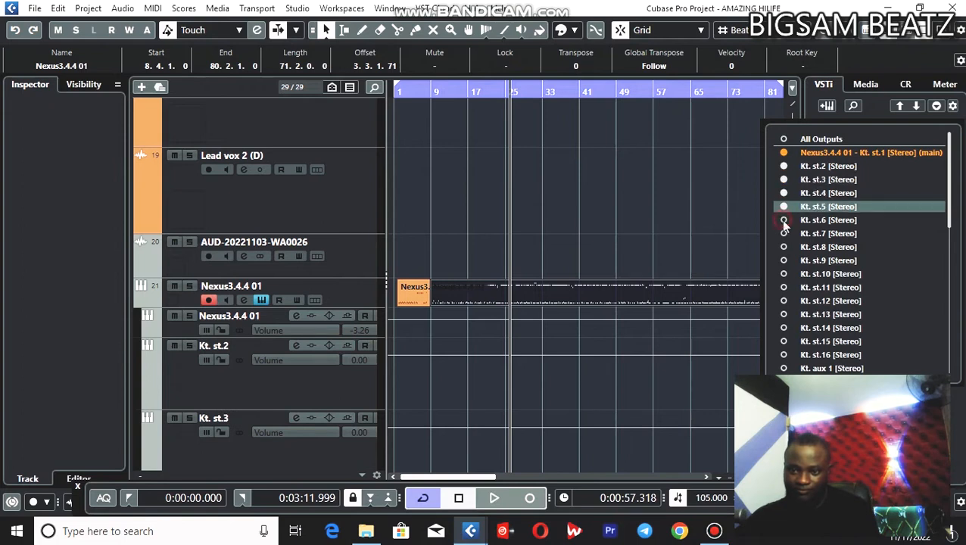
click(784, 221)
click(784, 234)
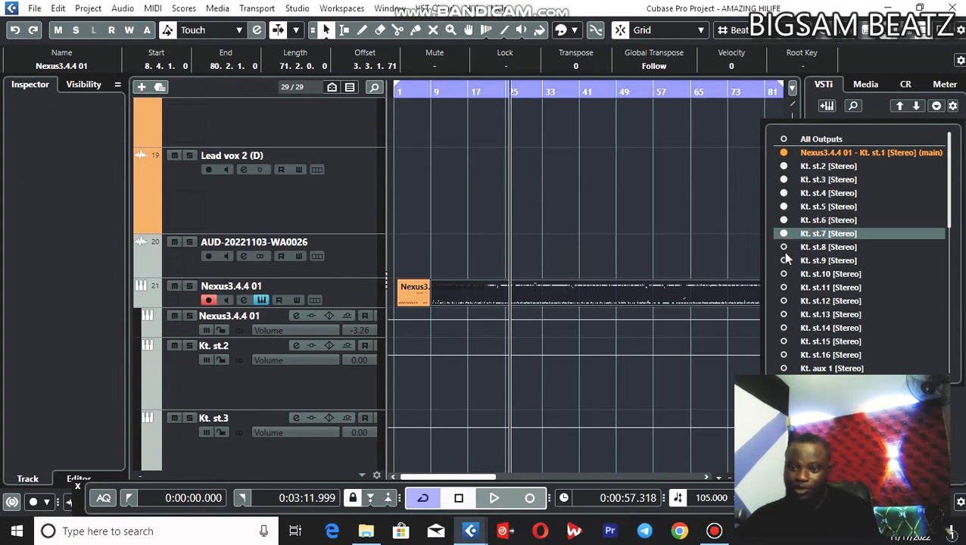
click(783, 248)
click(783, 261)
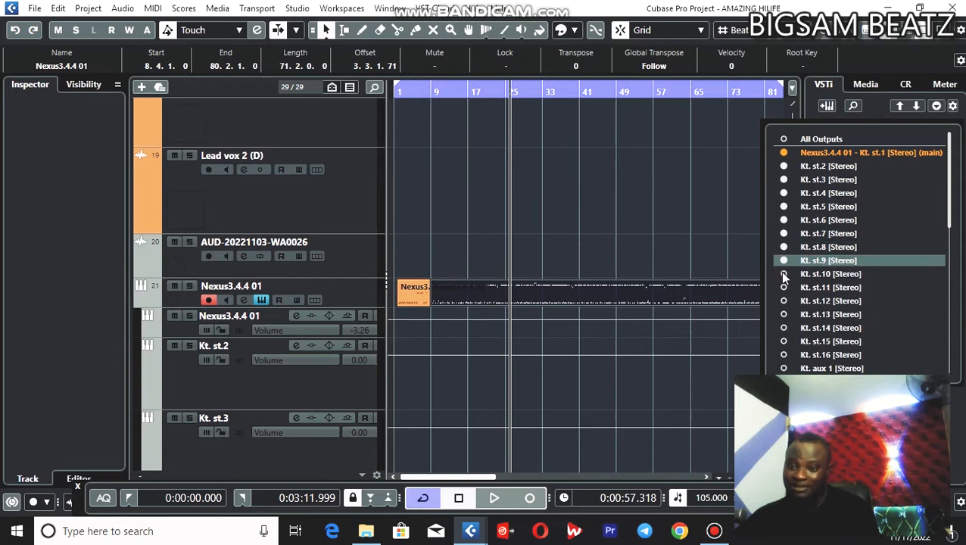
click(784, 274)
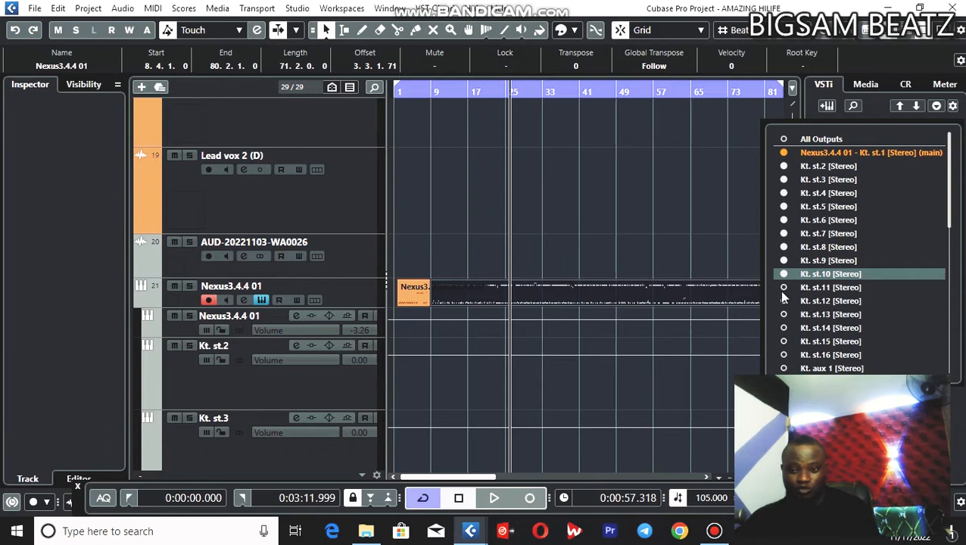
click(784, 292)
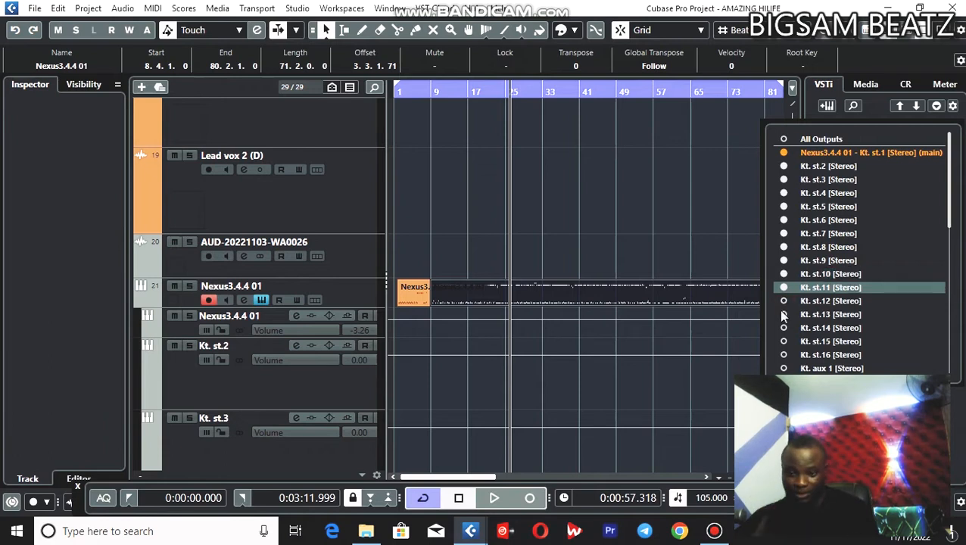
click(784, 304)
click(783, 315)
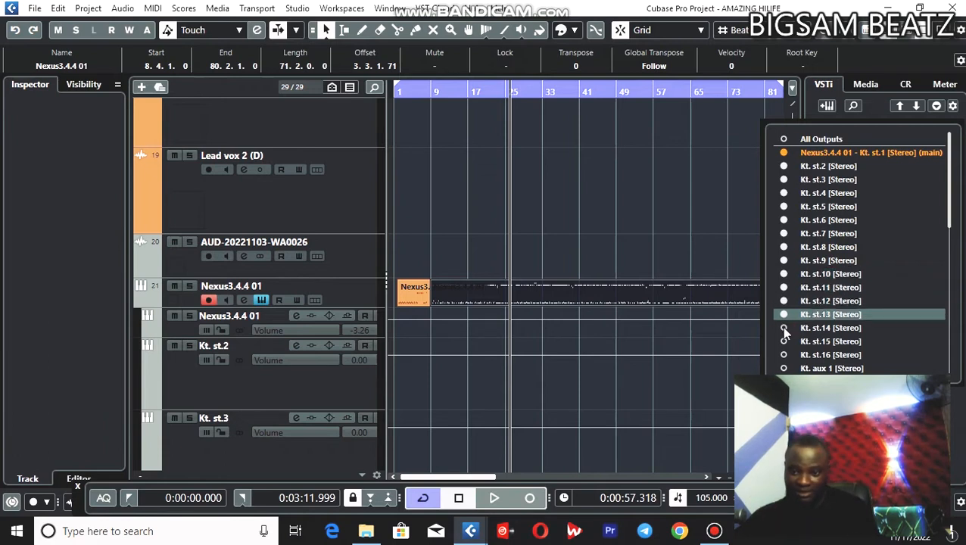
Step: Render the selected MIDI part in place as separate events, with Dry (Transfer Channel Settings) processing, 32 bit depth and muted source events
click(59, 8)
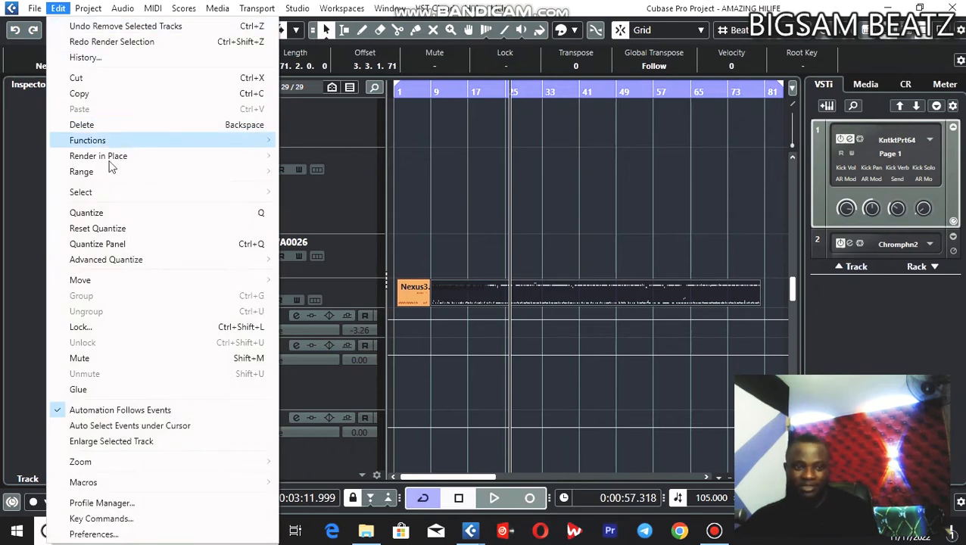
mouse_move(110, 161)
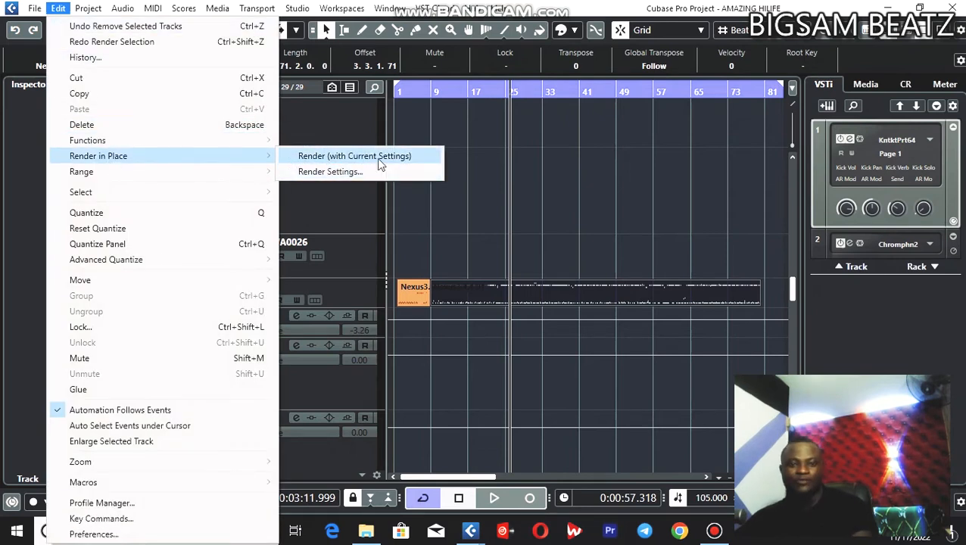
click(353, 173)
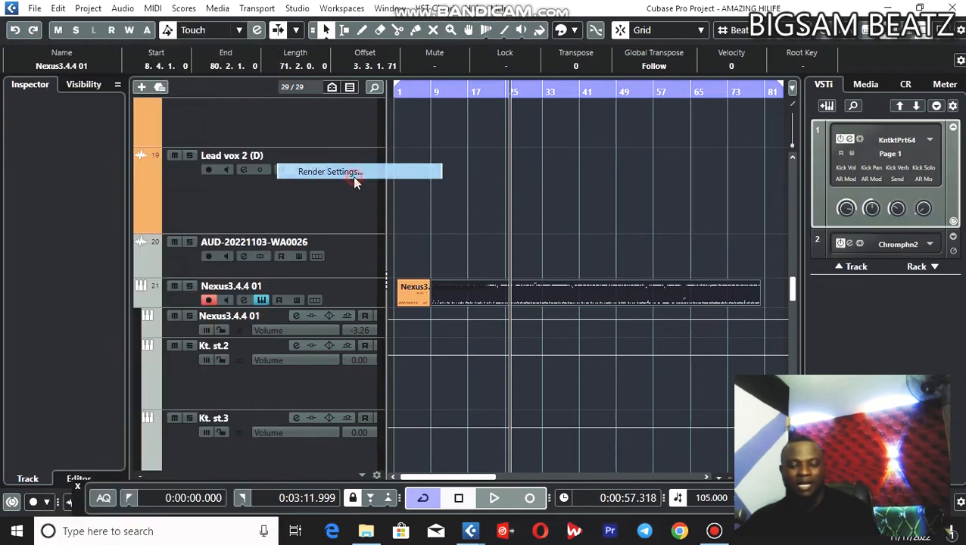
drag(504, 42, 508, 23)
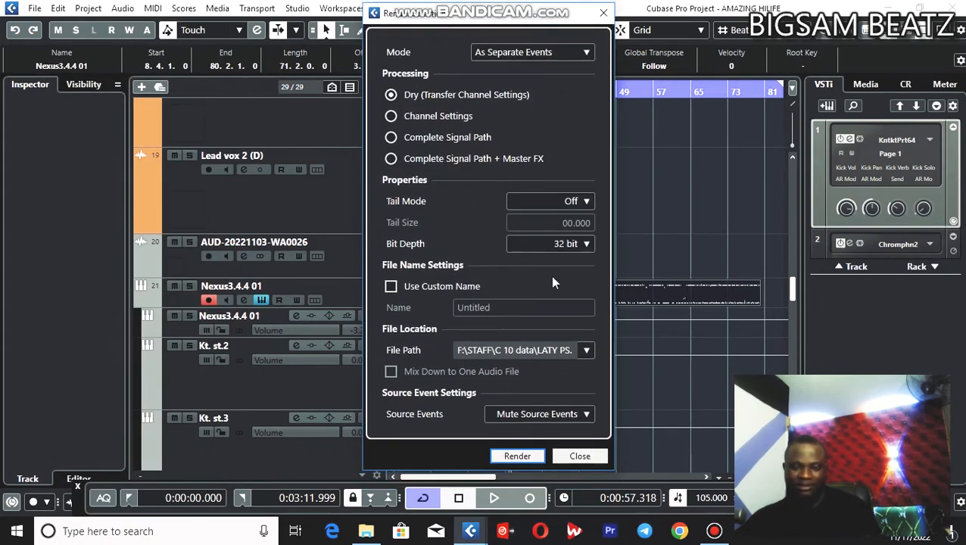
click(520, 456)
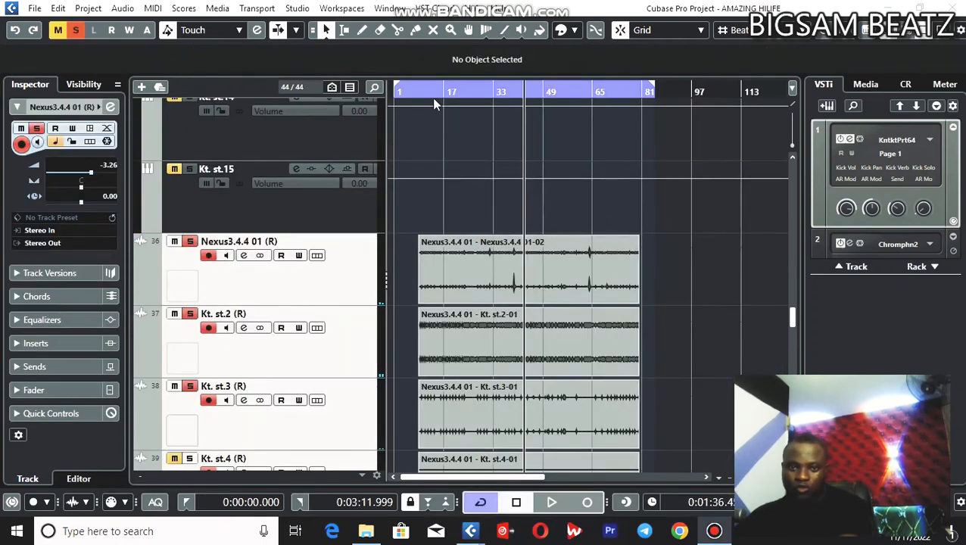
Step: Examine the waveforms of the rendered drum tracks around bar 9 and across the whole arrangement
drag(416, 100, 561, 276)
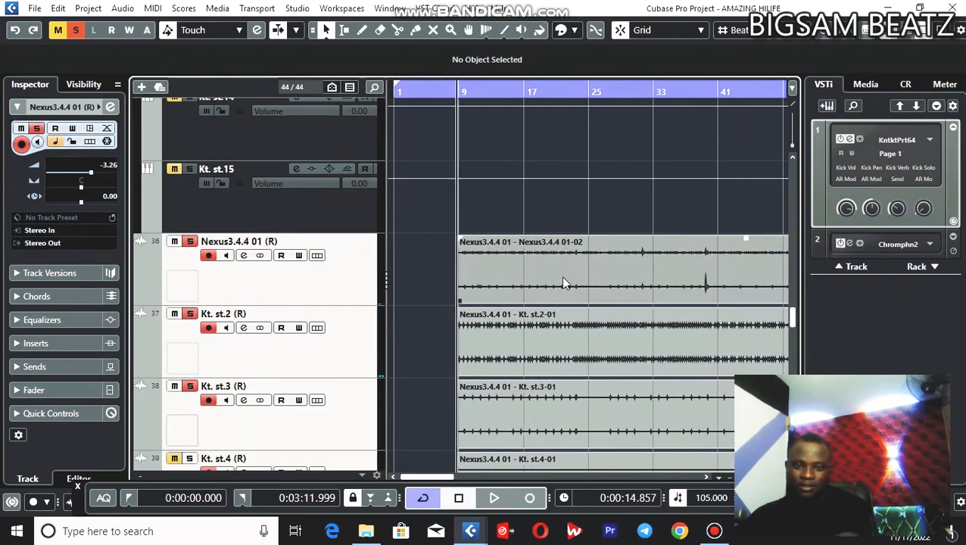
scroll(564, 278, down, 1)
scroll(564, 277, up, 1)
scroll(564, 278, down, 1)
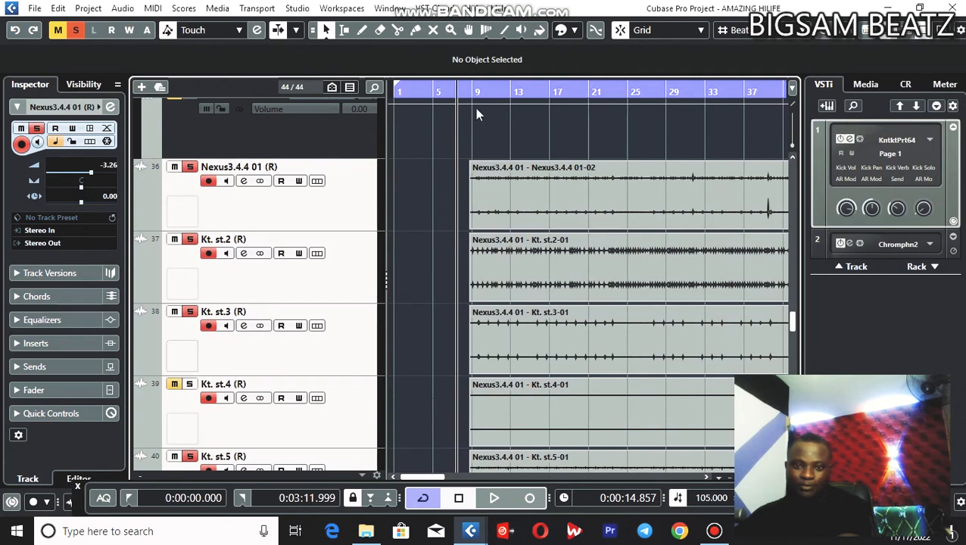
mouse_move(469, 92)
mouse_down()
mouse_move(476, 105)
mouse_move(458, 117)
mouse_move(459, 102)
mouse_up()
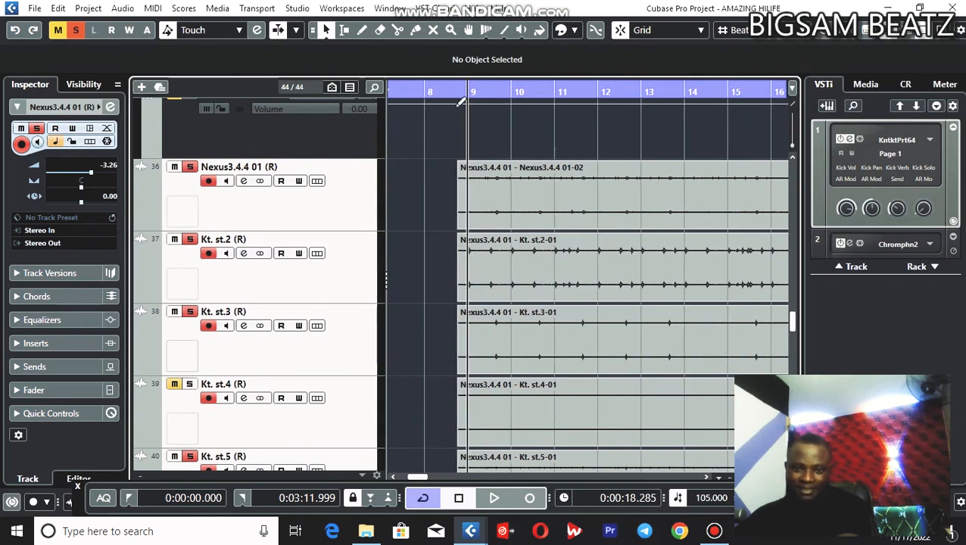
key(g)
key(g)
key(g)
key(g)
key(g)
key(g)
key(g)
key(g)
key(g)
key(g)
key(g)
key(g)
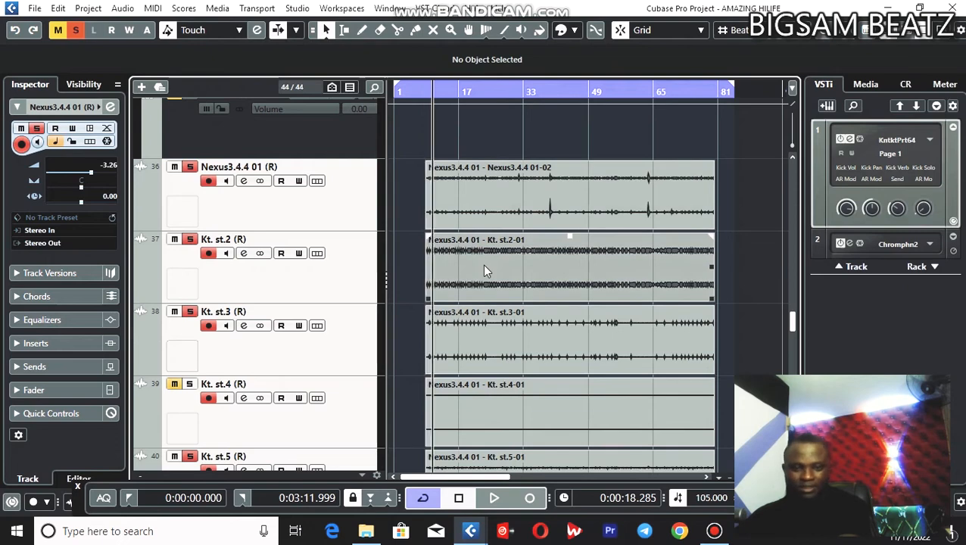
key(h)
key(h)
key(h)
key(h)
key(h)
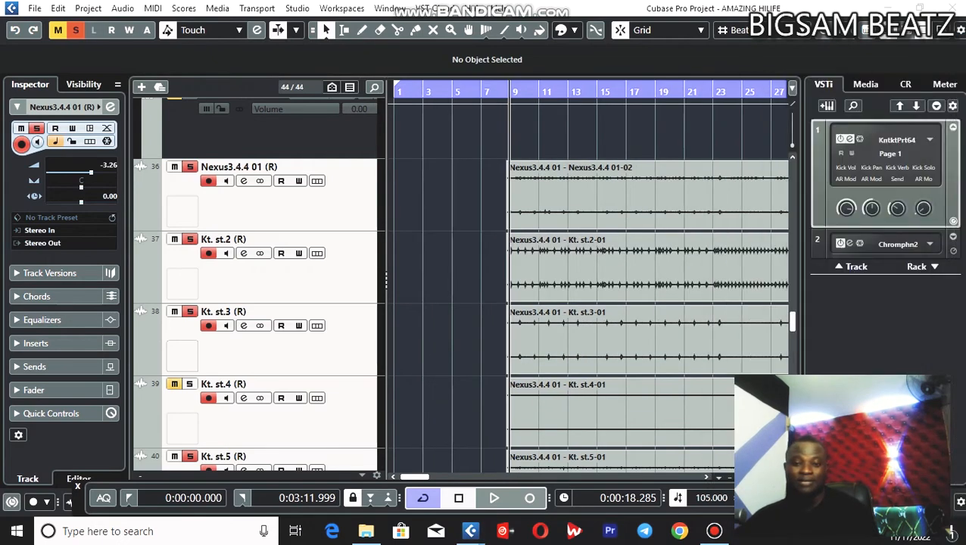
Step: Bring the Kontakt window into view to check the drum bus routing, and move it back out of the way
drag(965, 74, 702, 76)
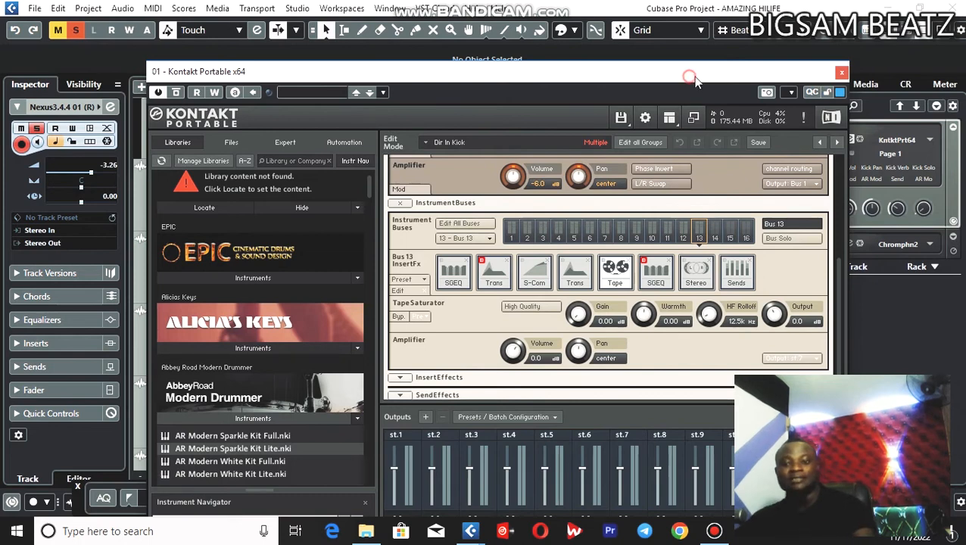
drag(695, 77, 965, 76)
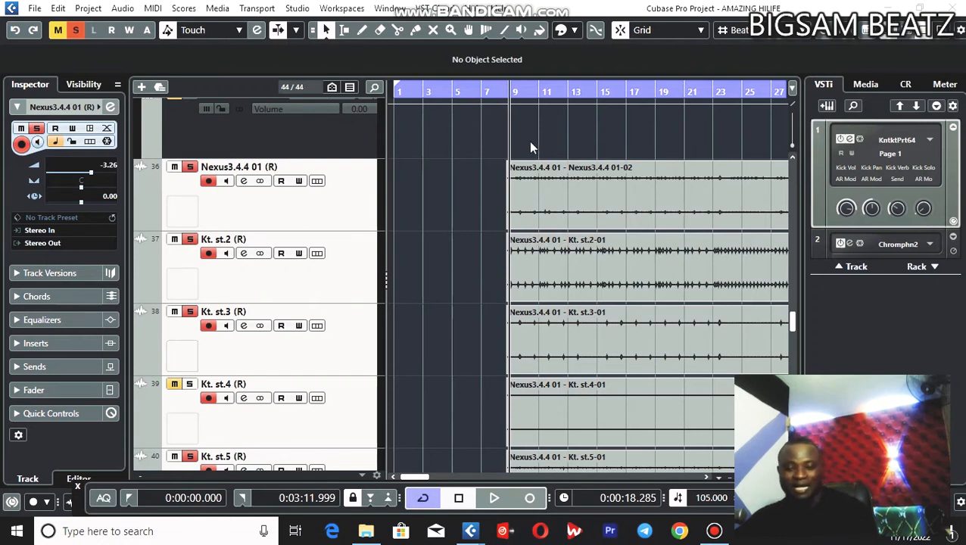
Step: Look through the rendered tracks from bar 9, selecting Nexus3.4.4 01 (R), Kt. st.3 (R) and Kt. st.5 (R) in turn
drag(511, 90, 508, 170)
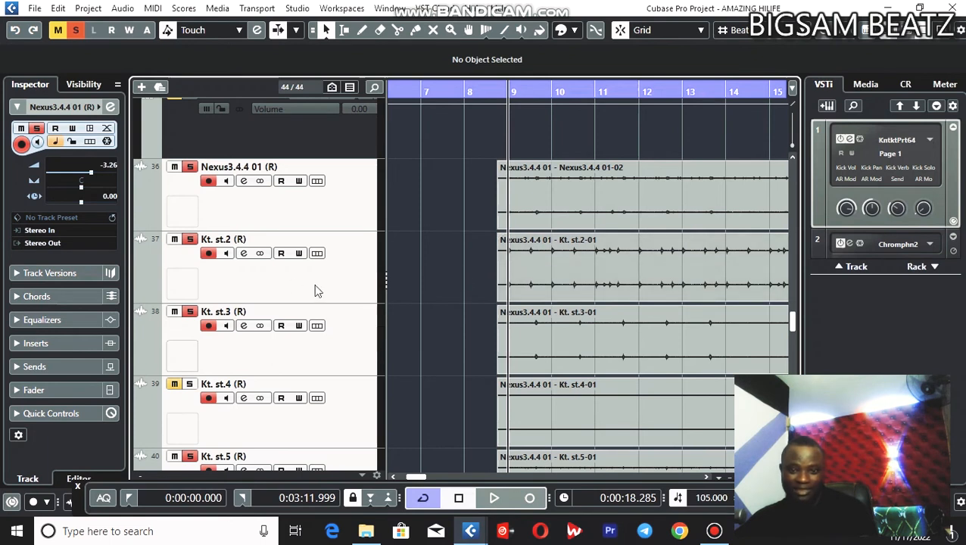
click(350, 348)
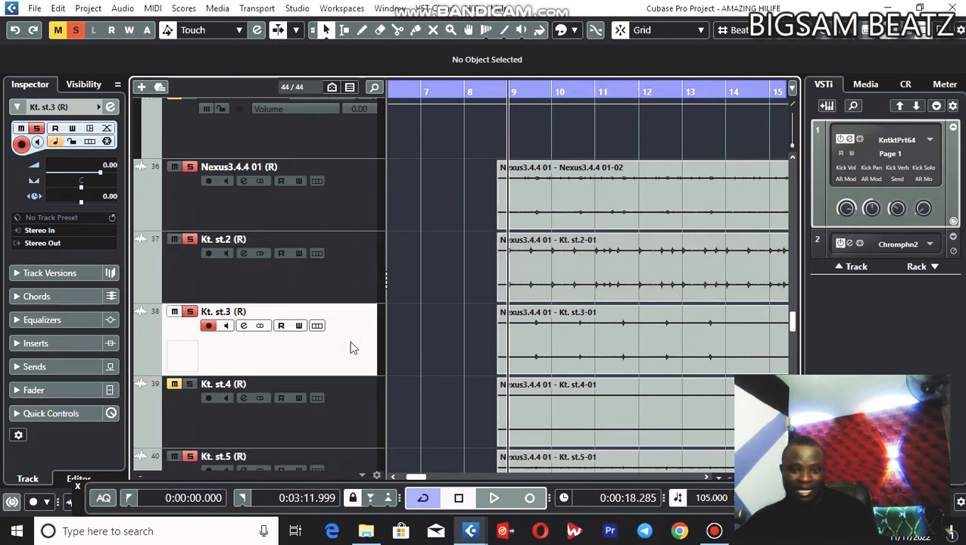
scroll(355, 346, down, 1)
click(351, 387)
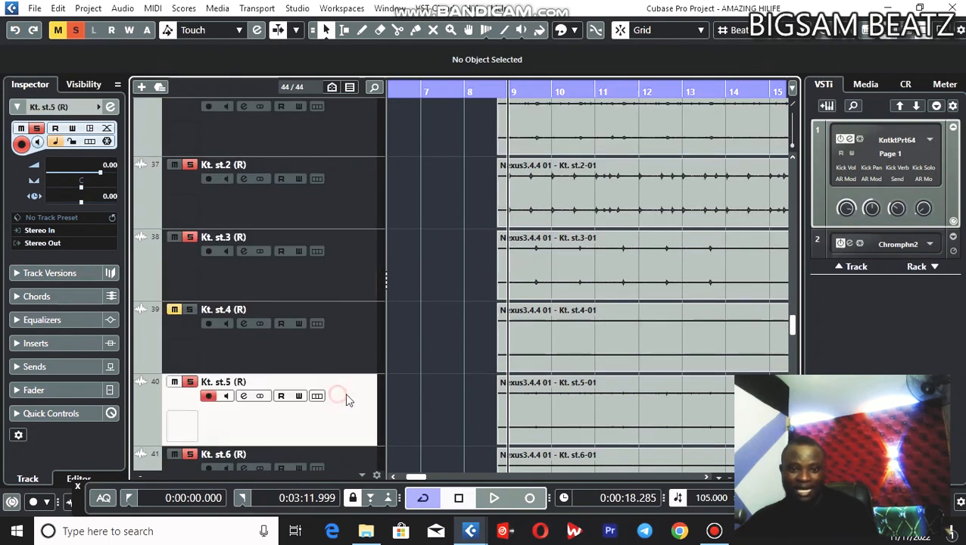
scroll(368, 348, up, 2)
click(329, 279)
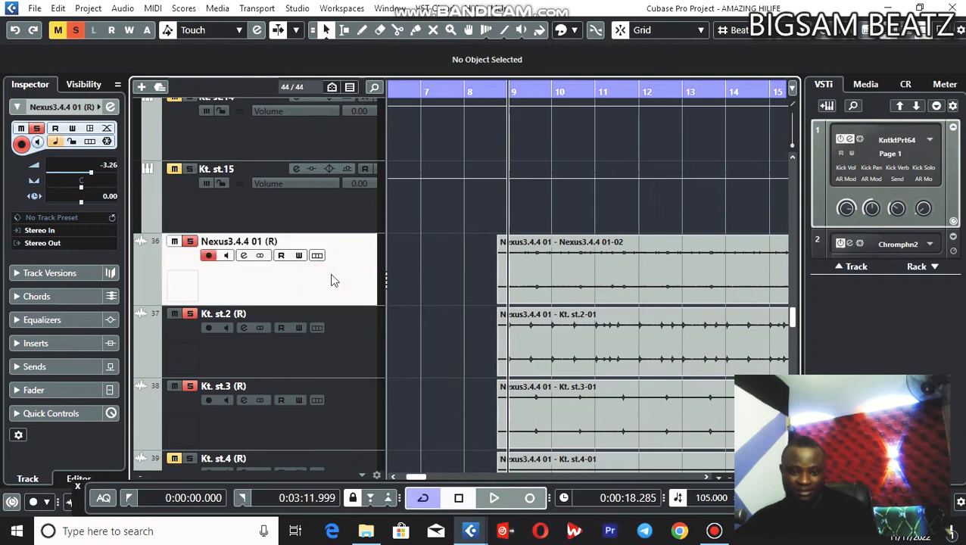
scroll(333, 280, down, 3)
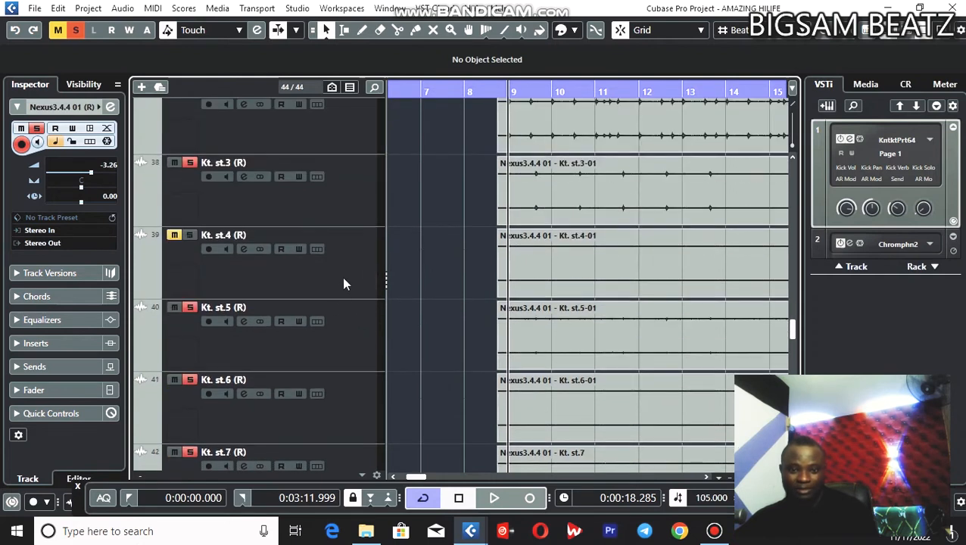
click(354, 333)
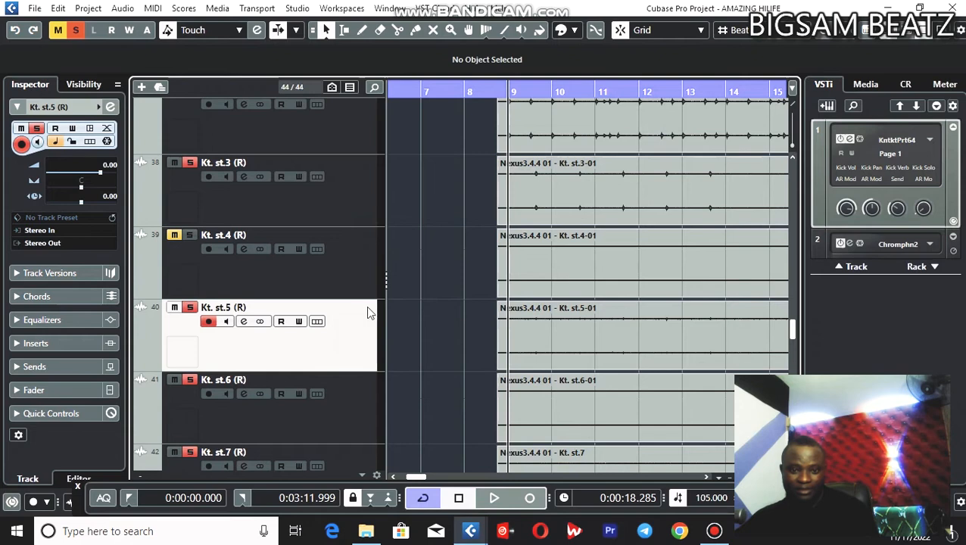
scroll(366, 306, up, 1)
scroll(361, 256, up, 2)
Step: Place the playhead near bar 17 and review the rendered drum waveforms over their full length
key(g)
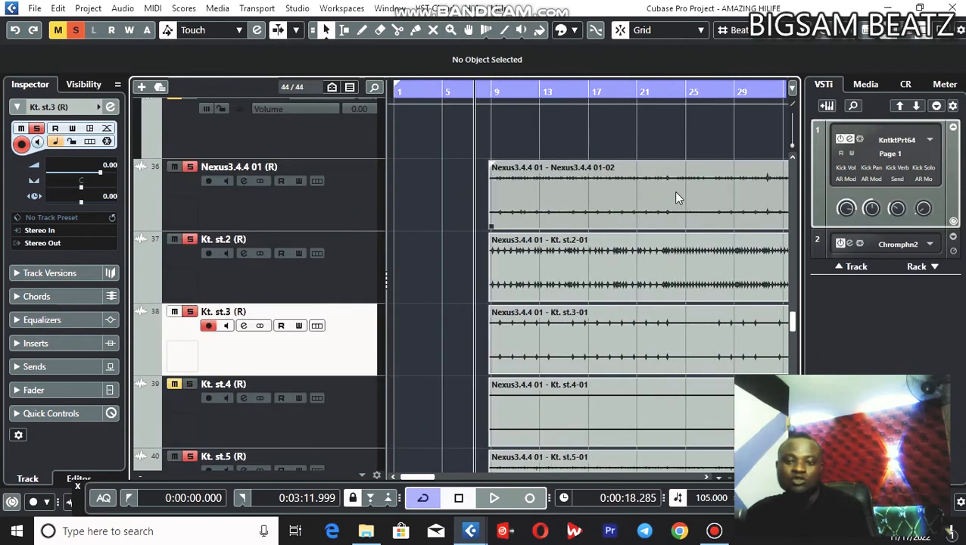
key(g)
key(g)
key(g)
key(g)
drag(491, 92, 491, 115)
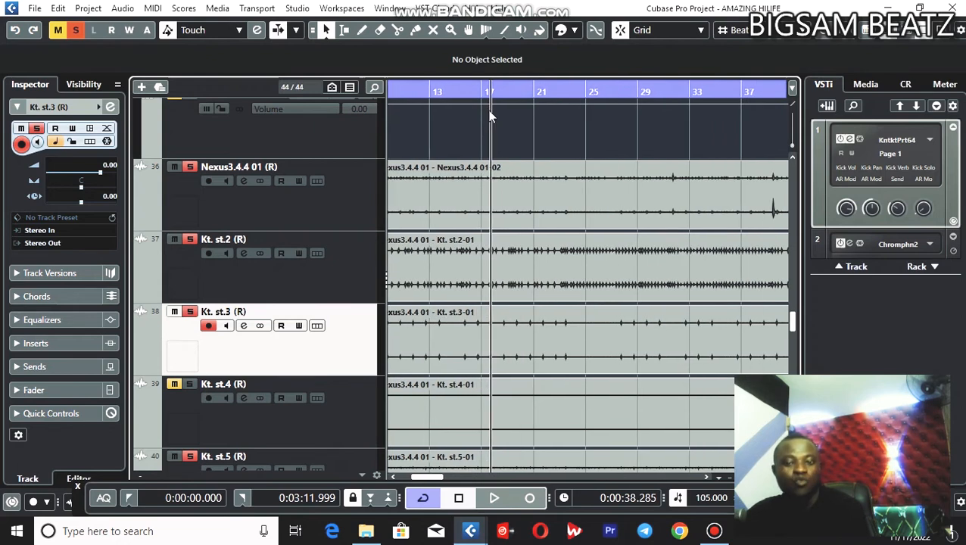
key(g)
key(g)
key(g)
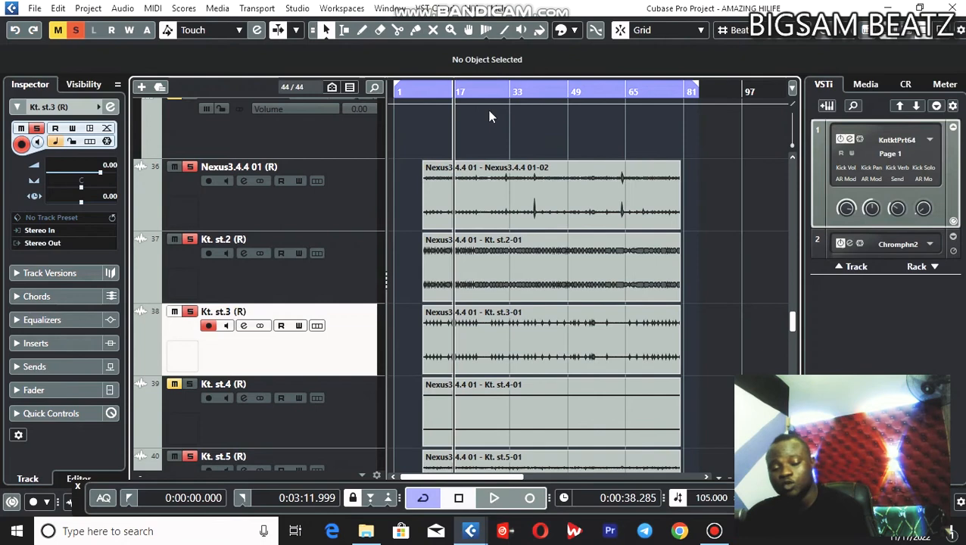